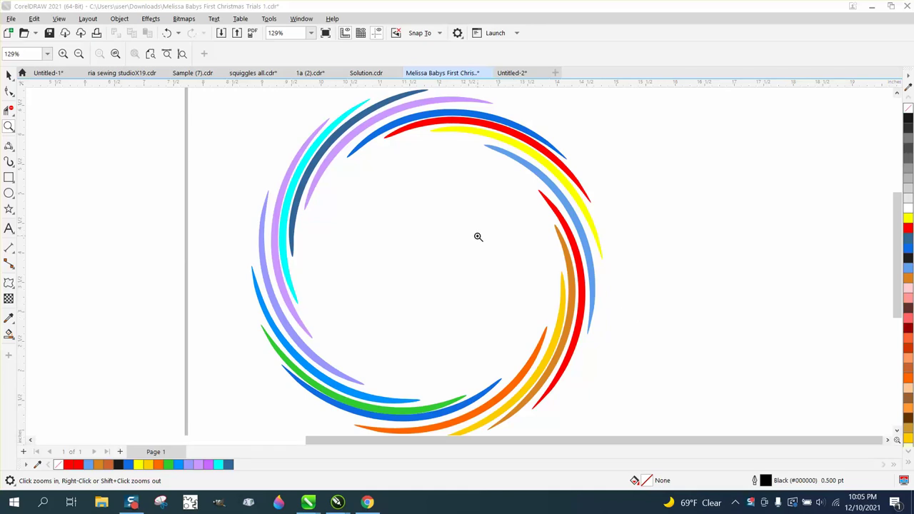
Step: Resize the page to 40 by 28 inches, correcting a mistyped height of 728
scroll(476, 234, "up", 2)
scroll(475, 227, "down", 5)
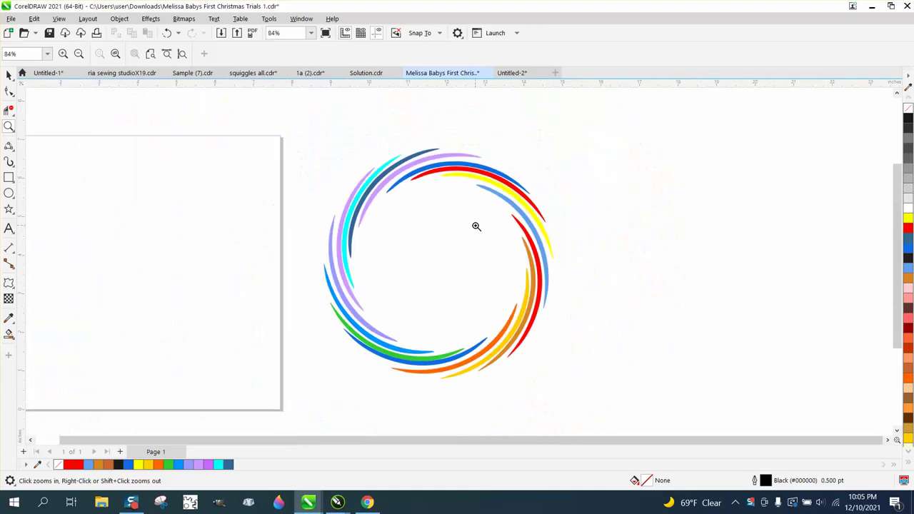
left_click_drag(341, 167, 548, 377)
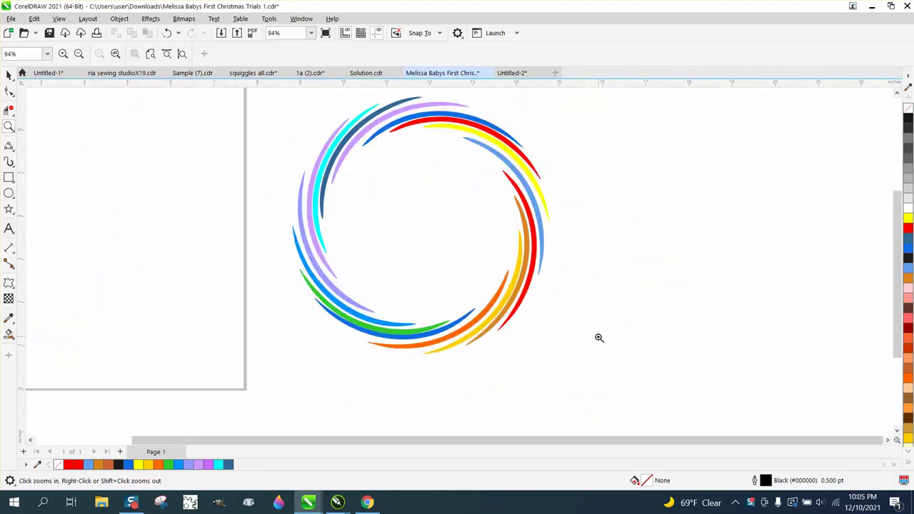
scroll(575, 304, "down", 1)
scroll(572, 305, "down", 1)
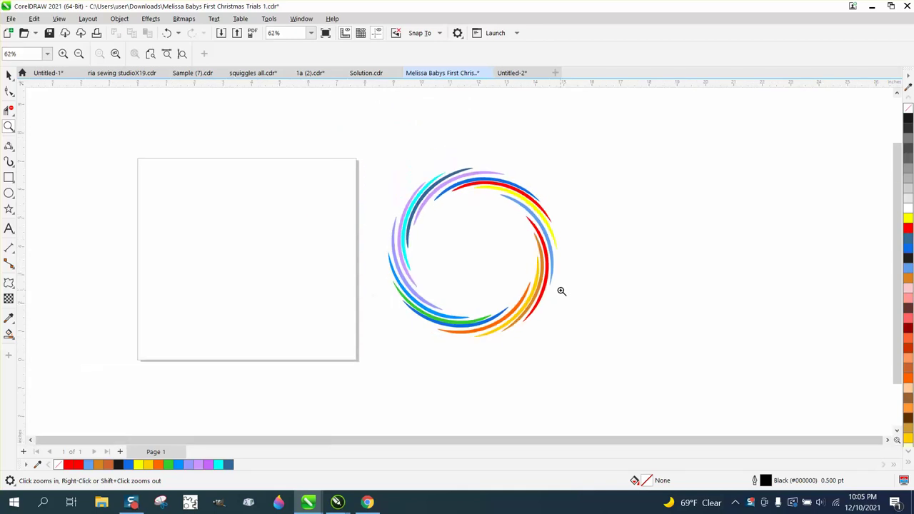
scroll(563, 286, "down", 1)
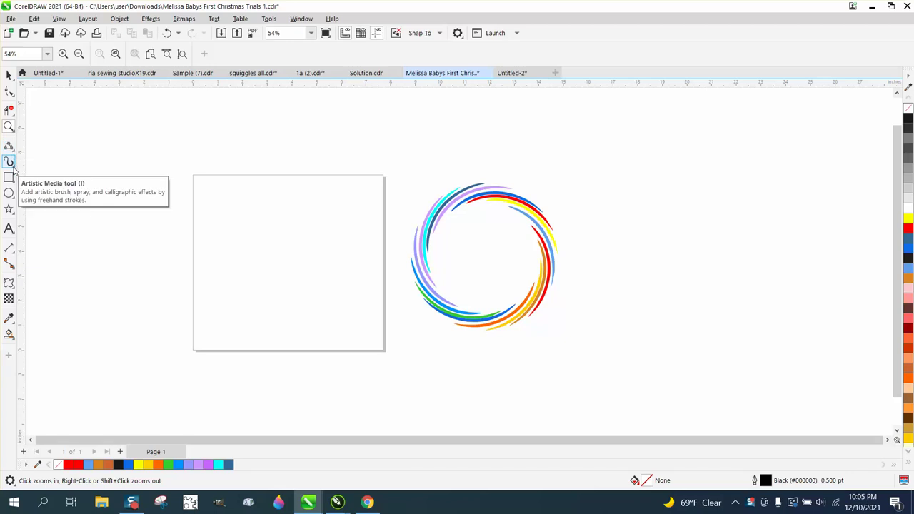
left_click(8, 74)
left_click(132, 49)
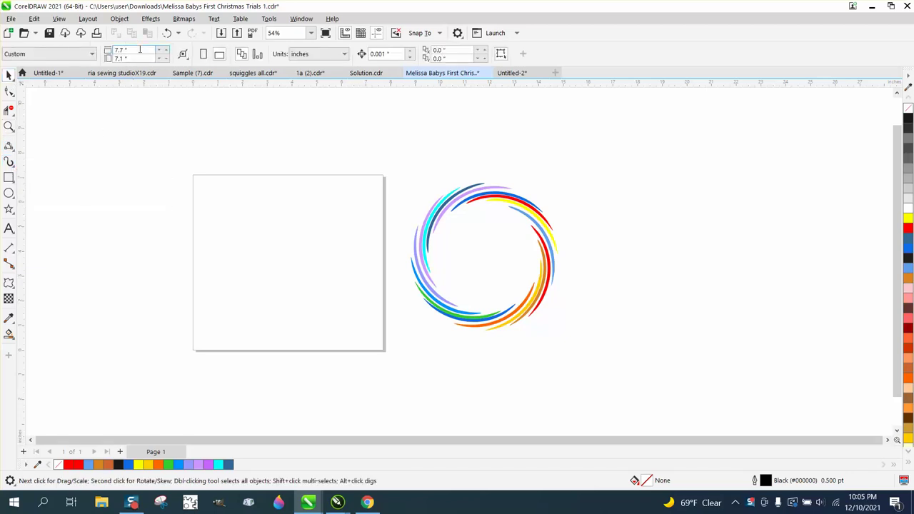
type("40")
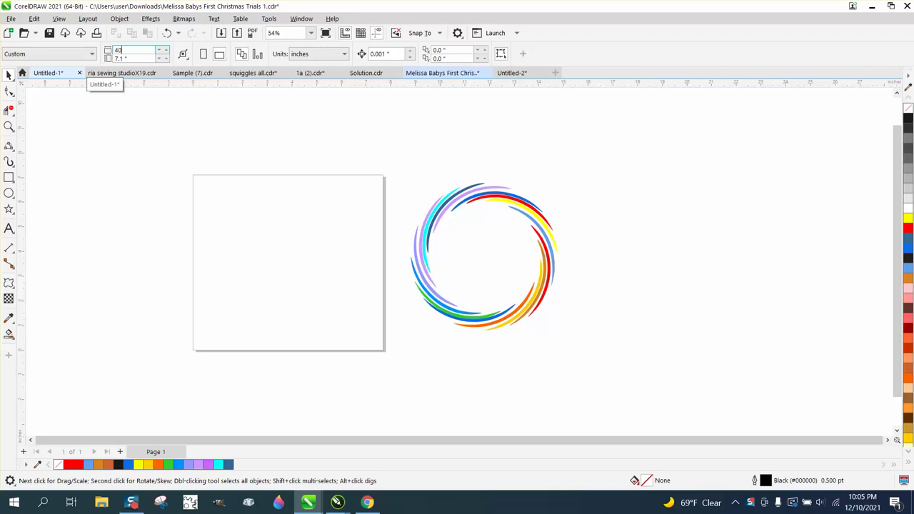
key("Tab")
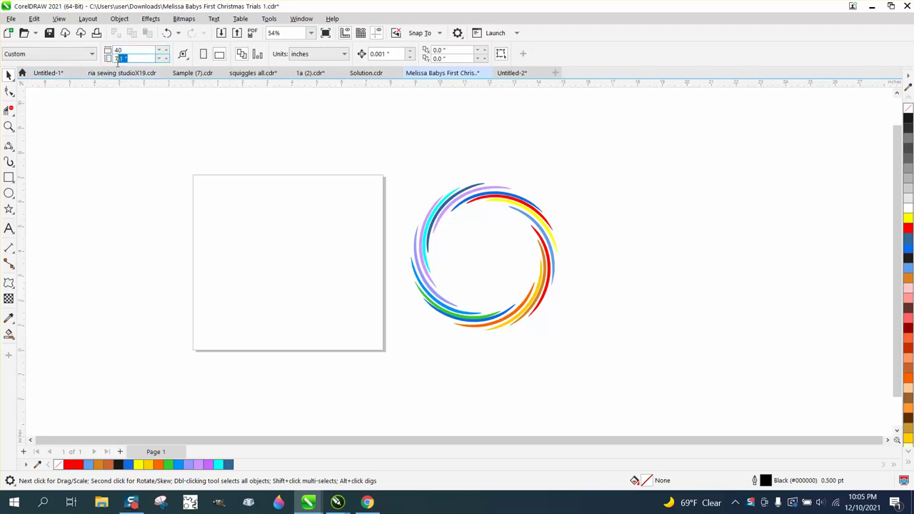
type("728")
key("Return")
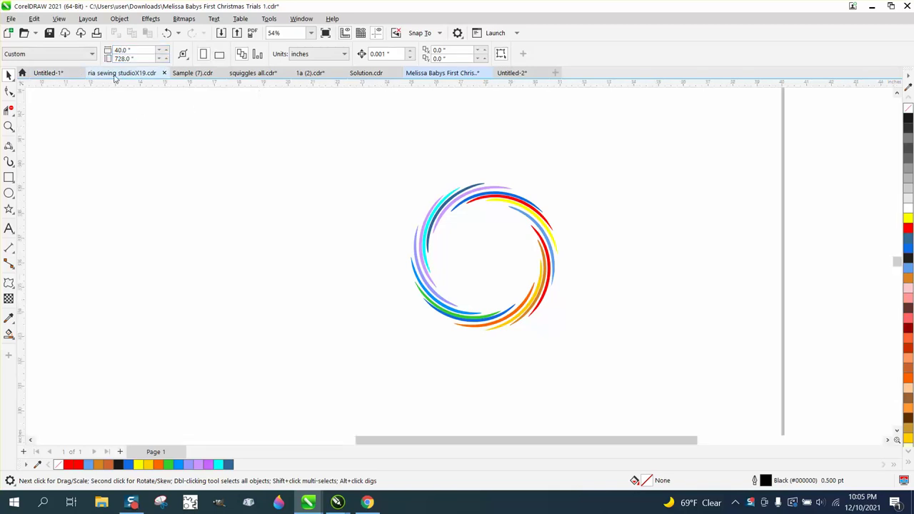
scroll(337, 250, "down", 1)
scroll(385, 252, "down", 3)
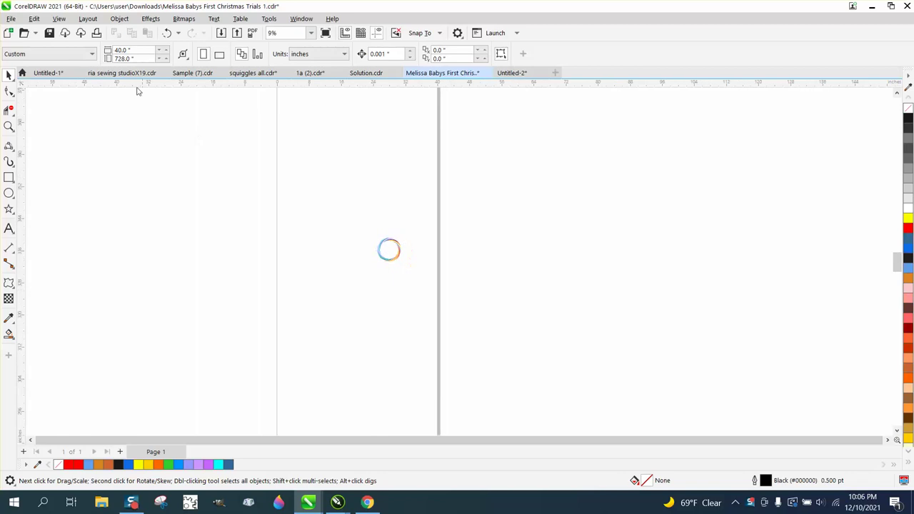
left_click(141, 58)
type("28")
key("Return")
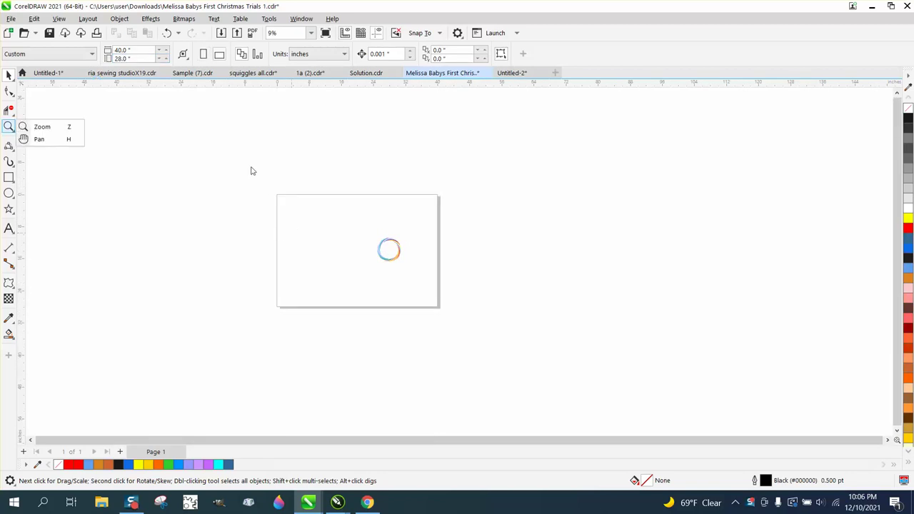
Step: Select all 16 ring pieces and zoom in closely on the ring
left_click_drag(250, 166, 486, 322)
left_click(9, 127)
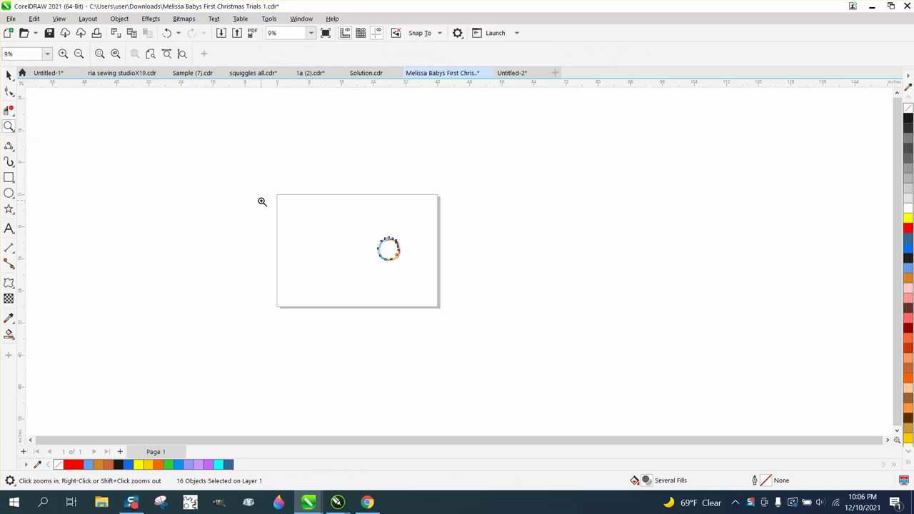
left_click_drag(262, 182, 537, 331)
left_click_drag(394, 221, 491, 274)
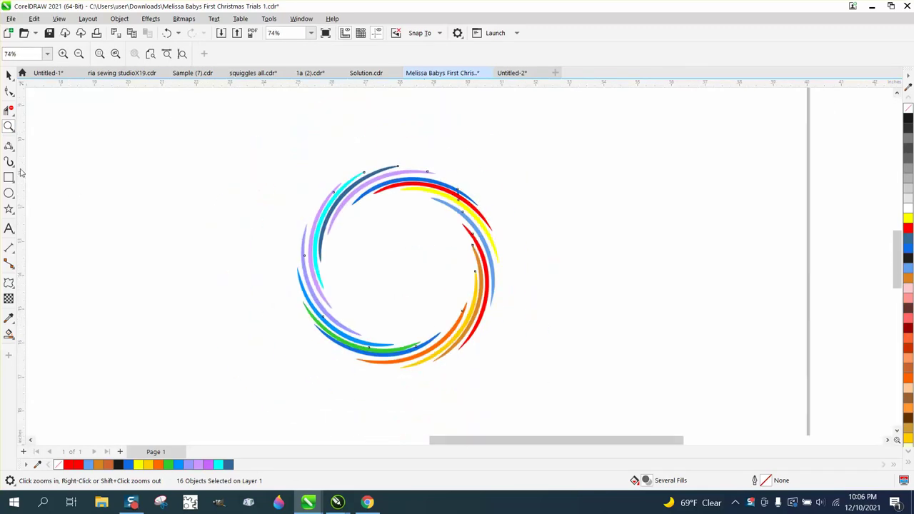
Step: Draw a small oval left of the ring, filled dark grey with no outline
left_click(9, 193)
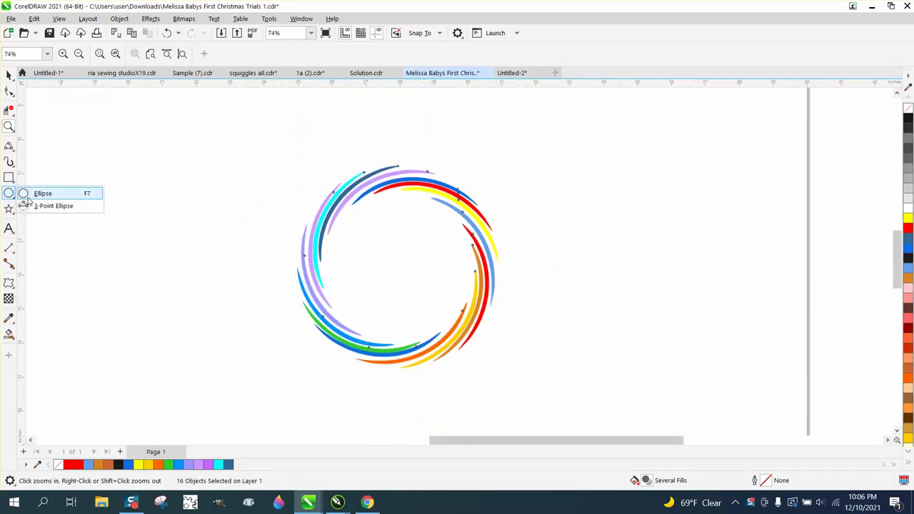
left_click(29, 191)
left_click_drag(220, 177, 190, 193)
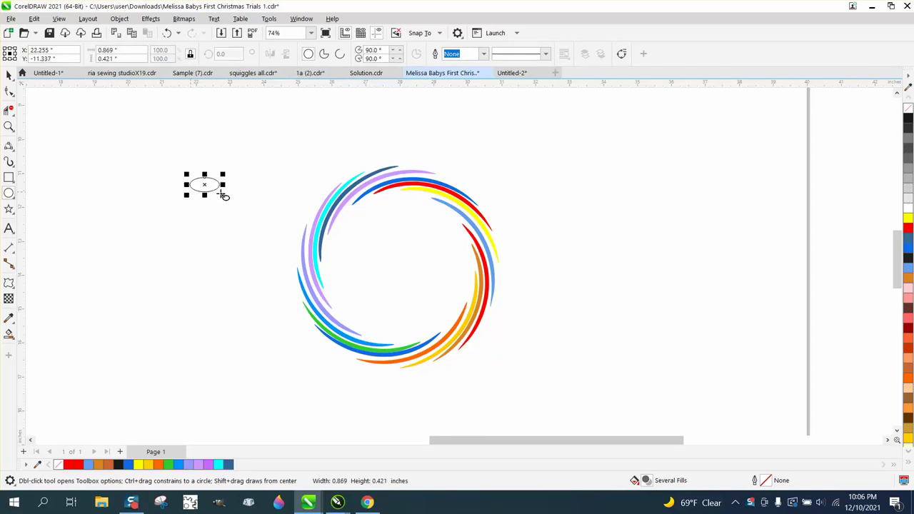
left_click(908, 121)
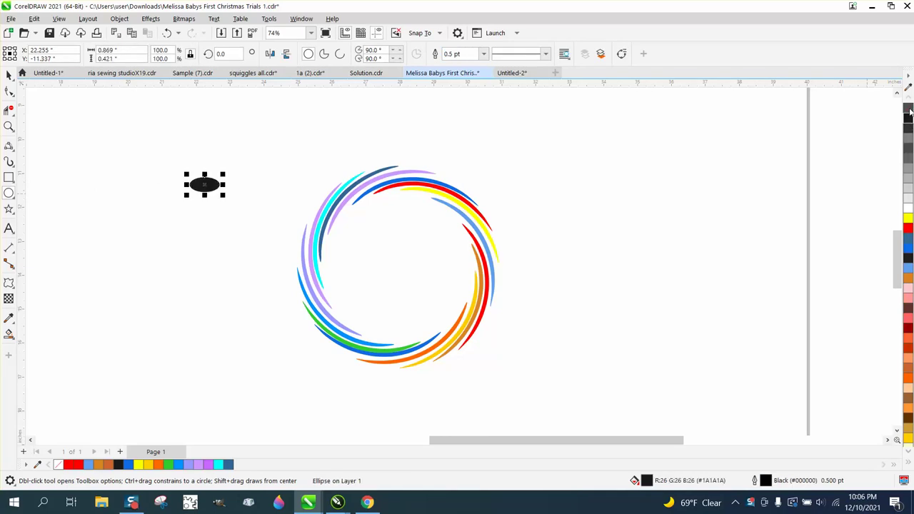
right_click(907, 108)
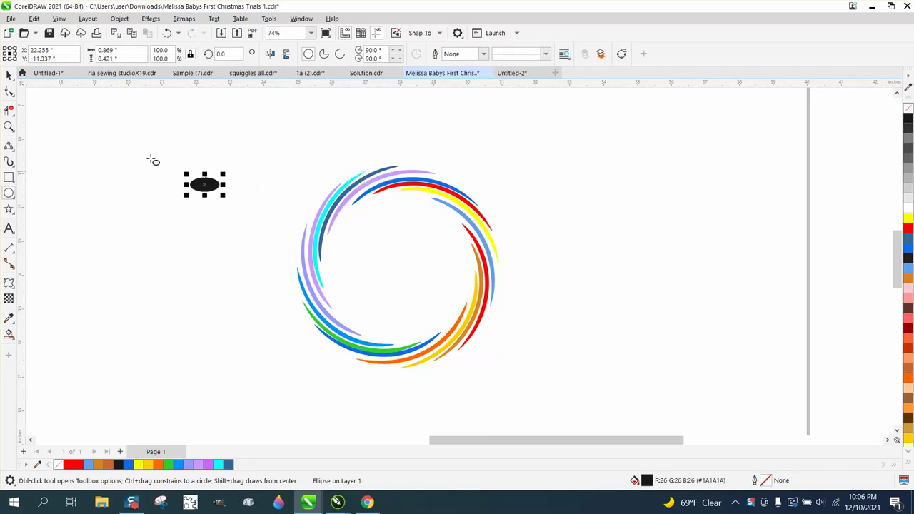
Step: Add the dark oval to the Sprayer list and set the playlist to only Image 6
left_click(12, 166)
left_click(46, 163)
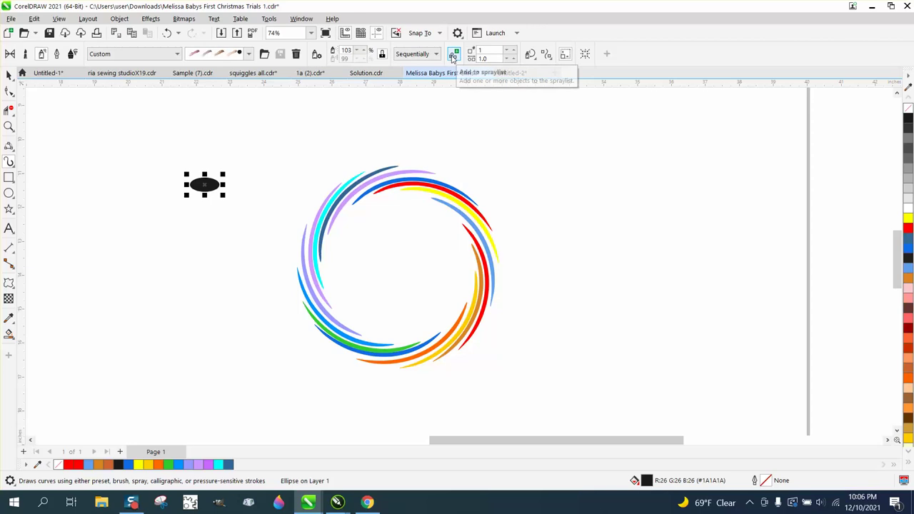
left_click(452, 57)
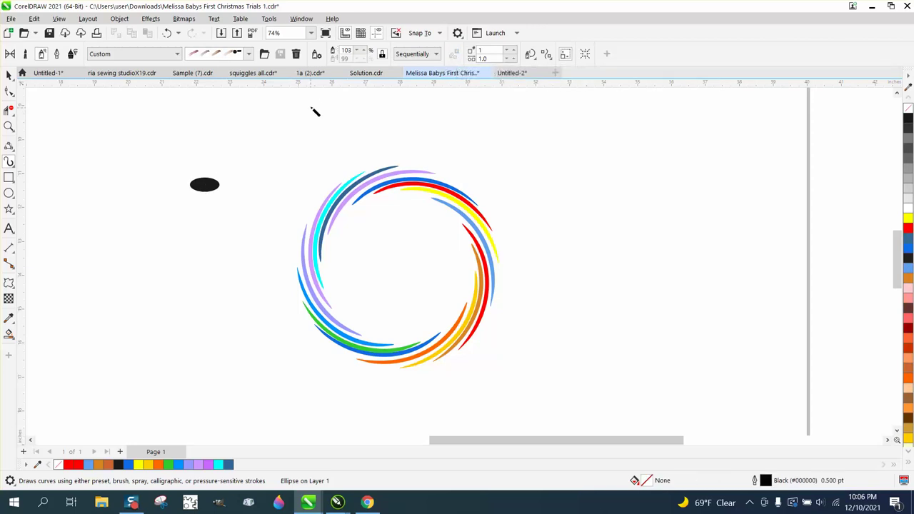
left_click(318, 60)
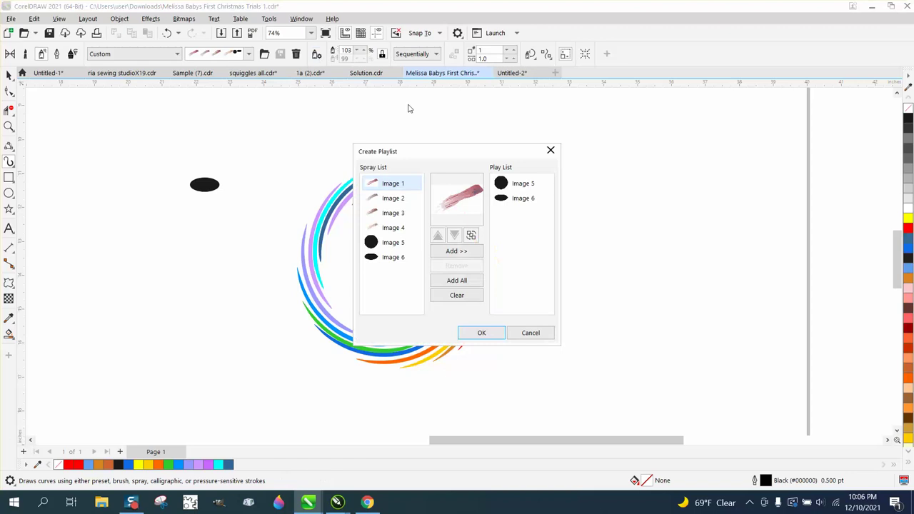
left_click(461, 294)
left_click(392, 258)
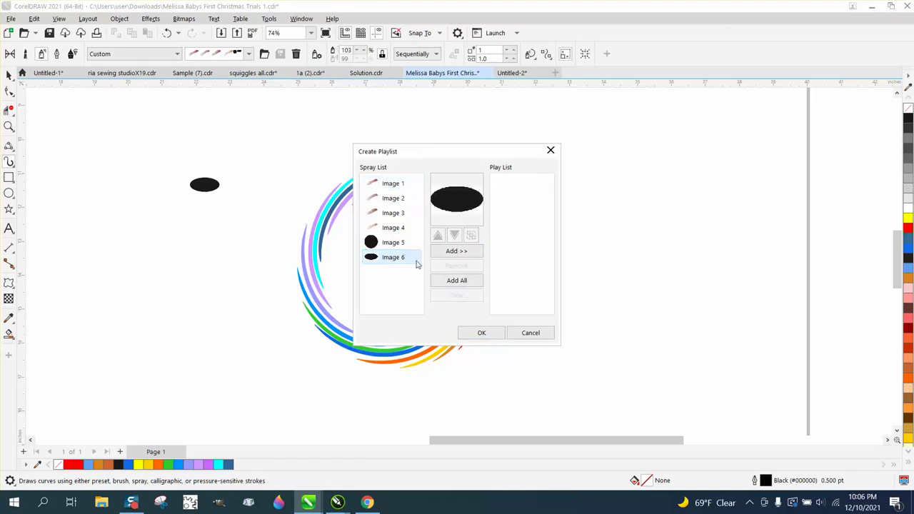
left_click(460, 251)
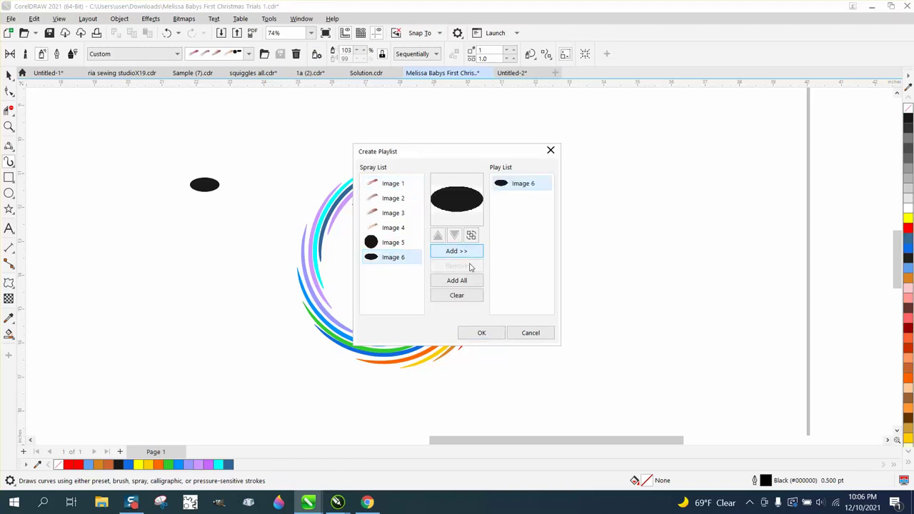
left_click(490, 333)
Step: Spray a rising diagonal row and a horizontal row of ovals right of the ring
mouse_move(540, 228)
left_mouse_down()
mouse_move(716, 183)
mouse_move(768, 157)
left_mouse_up()
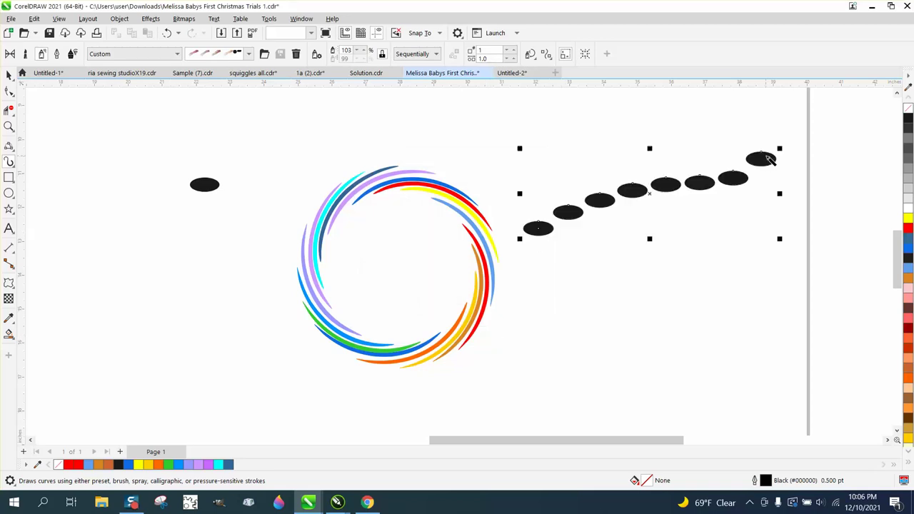
left_click_drag(802, 301, 558, 308)
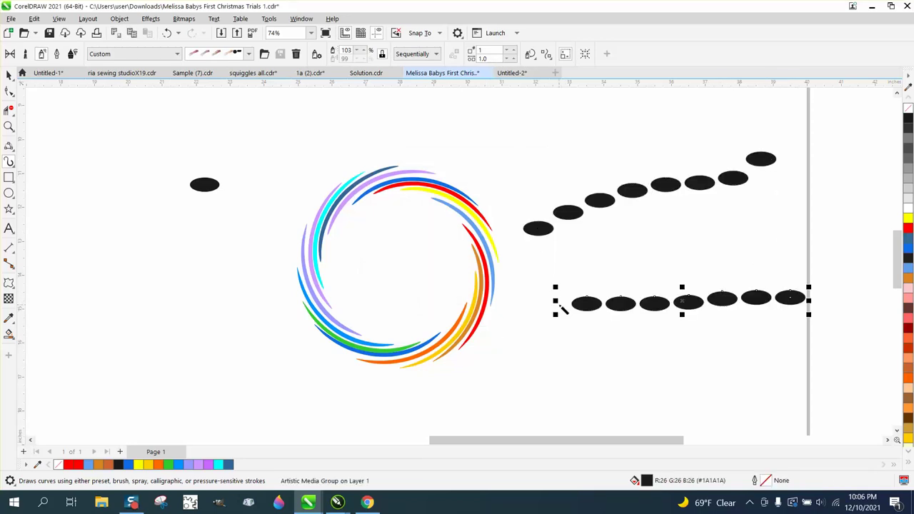
scroll(504, 263, "down", 3)
left_click(8, 193)
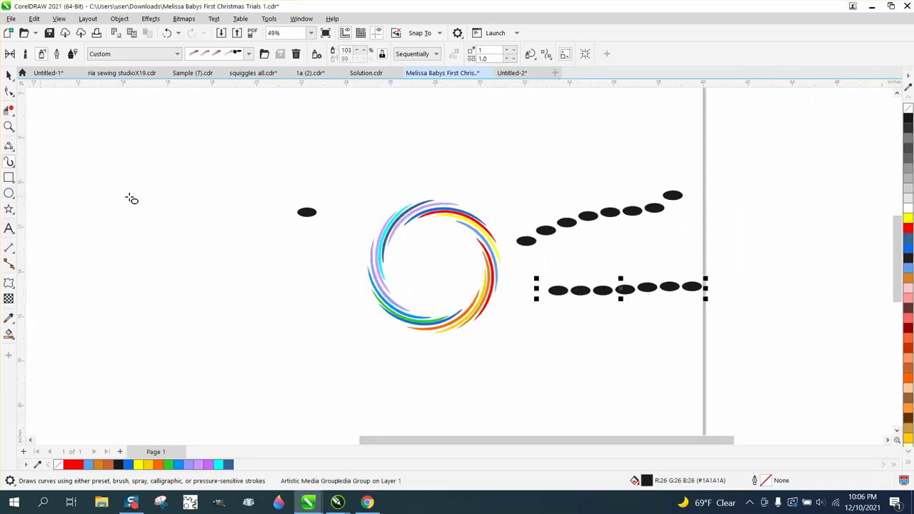
Step: Draw a large circle at the far left and apply the oval spray stroke to it
left_click_drag(267, 177, 87, 357)
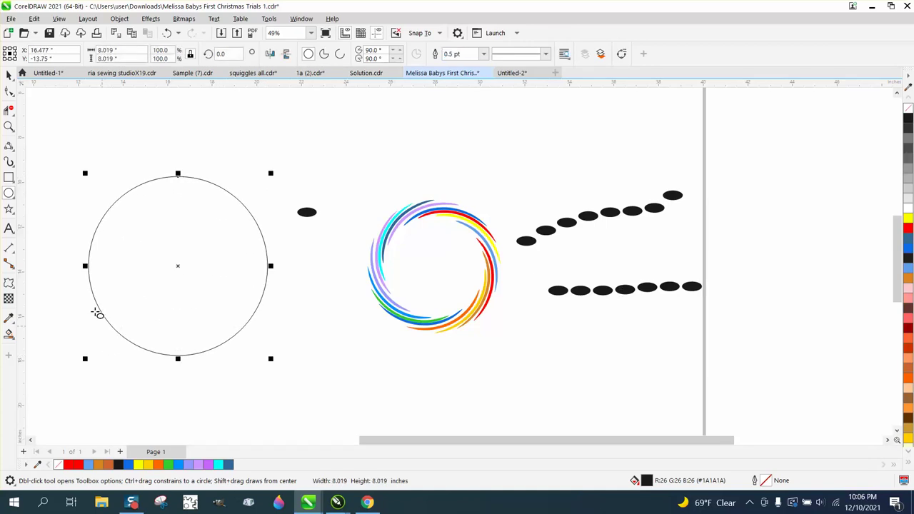
left_click(8, 160)
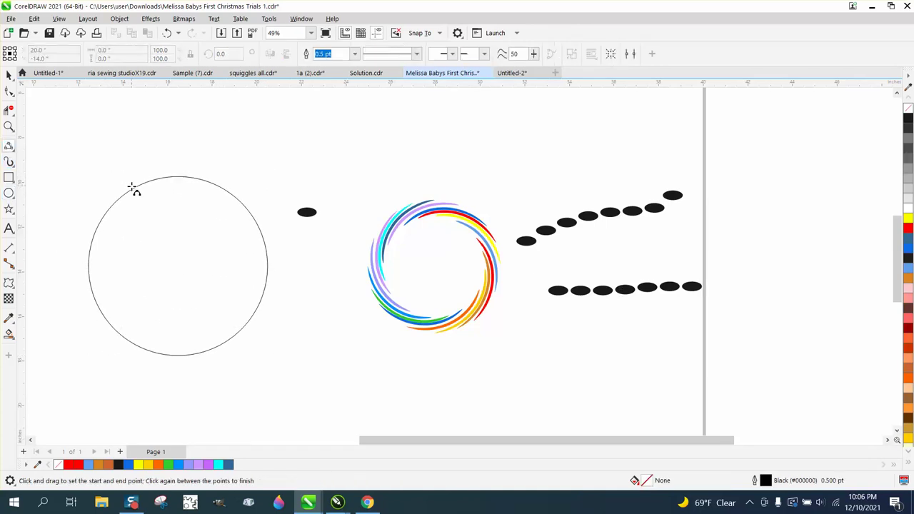
left_click(12, 164)
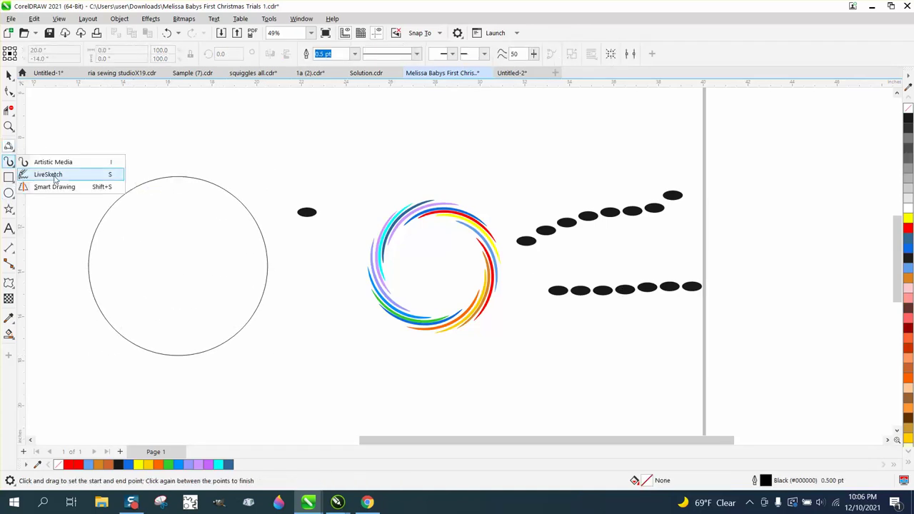
left_click(52, 162)
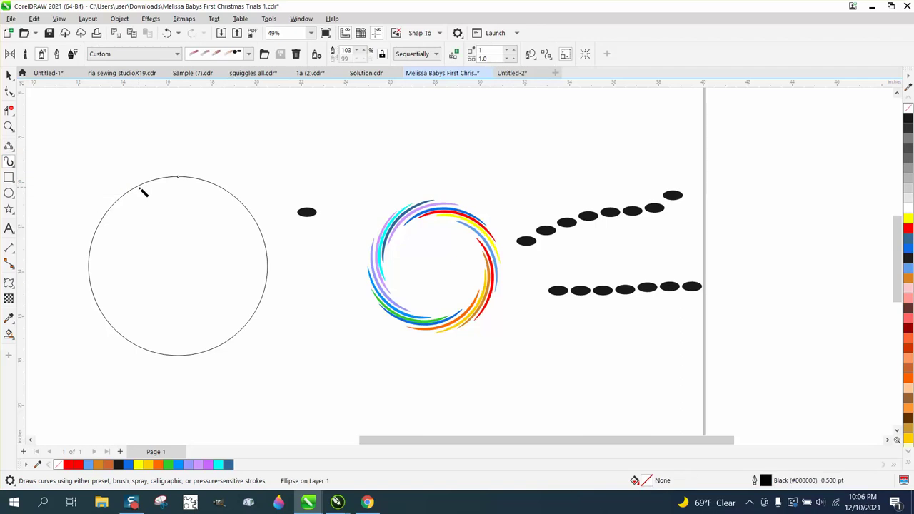
left_click(362, 53)
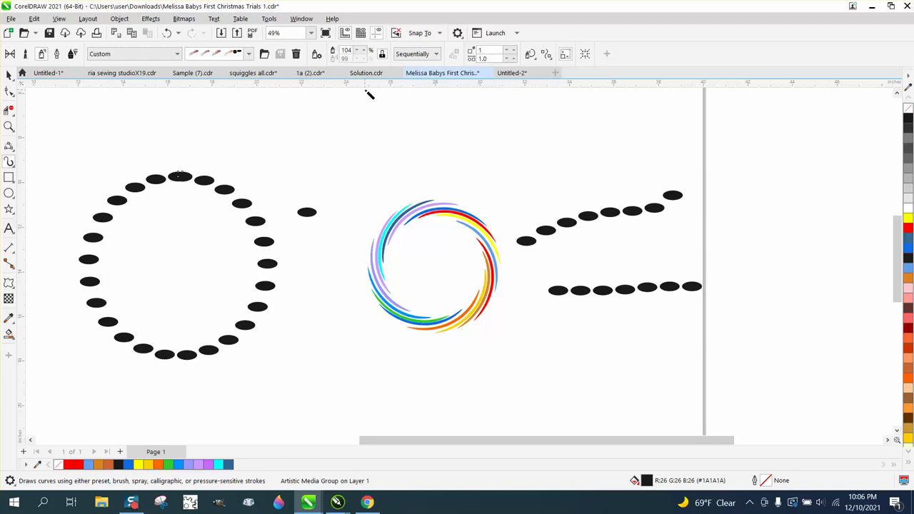
Step: Adjust the spray image spacing up and back down to settle at 1.05
left_click(513, 58)
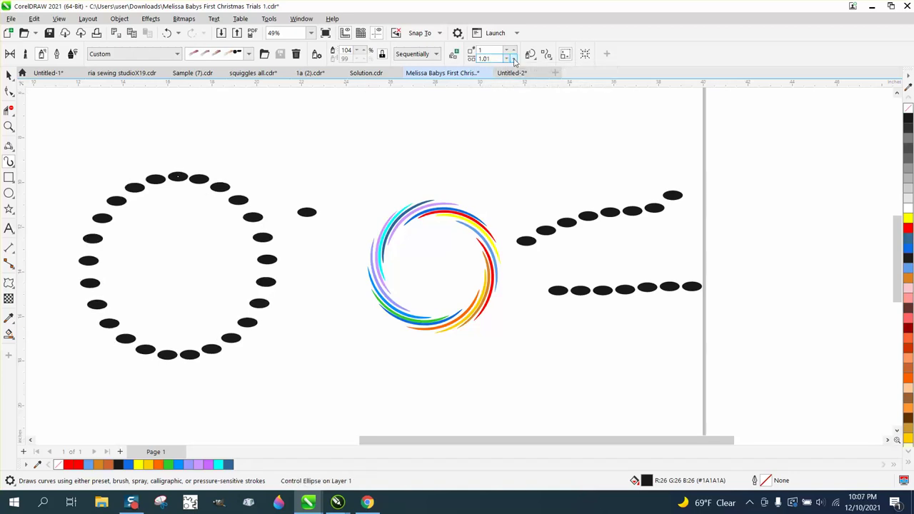
left_click(513, 59)
left_click(513, 60)
left_click(513, 60)
left_click(513, 60)
left_click(513, 59)
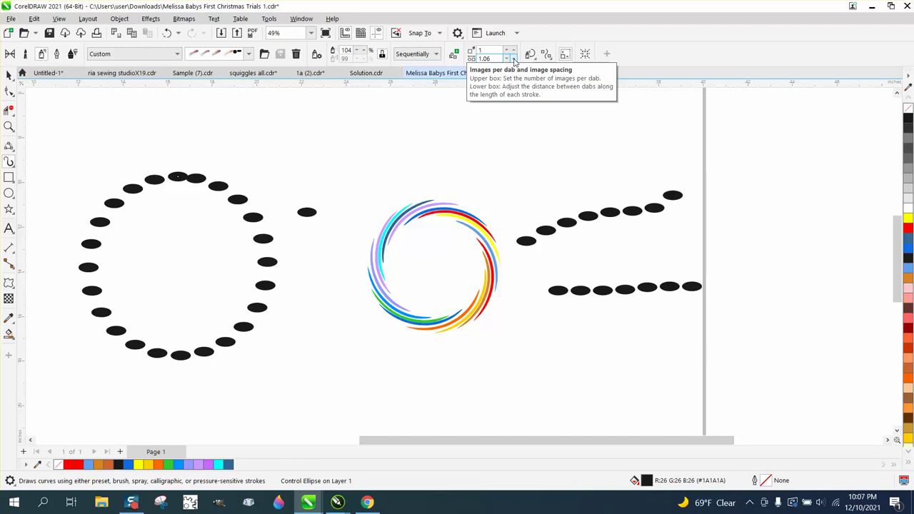
left_click(513, 60)
left_click(513, 60)
left_click(513, 60)
left_click(513, 60)
left_click(513, 60)
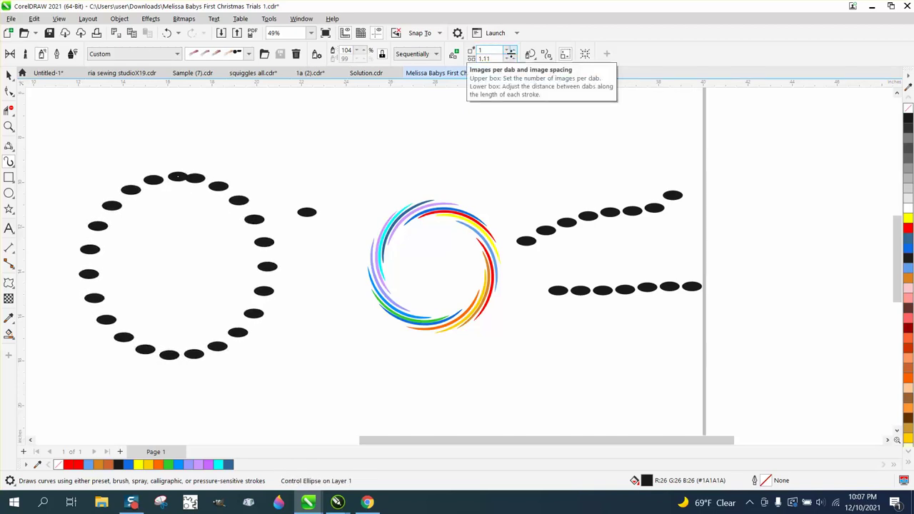
left_click(506, 60)
left_click(506, 60)
left_click(506, 60)
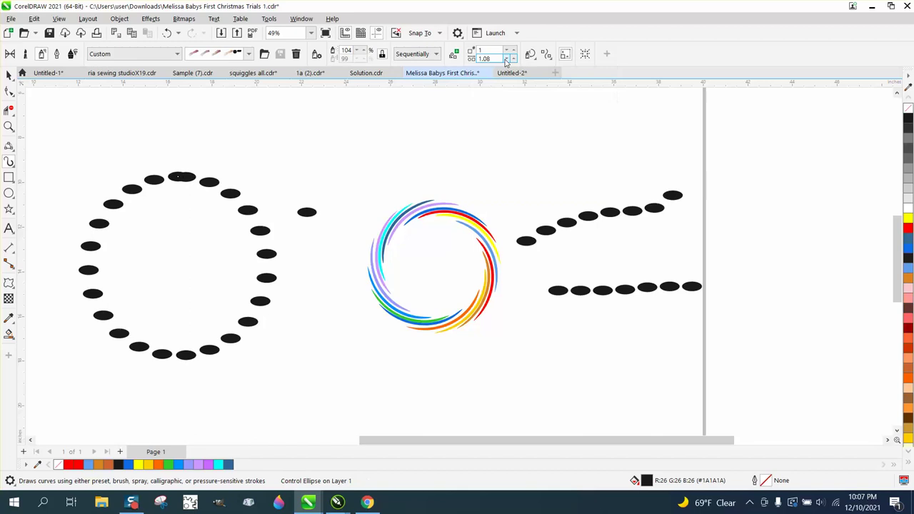
left_click(506, 60)
left_click(505, 61)
left_click(506, 60)
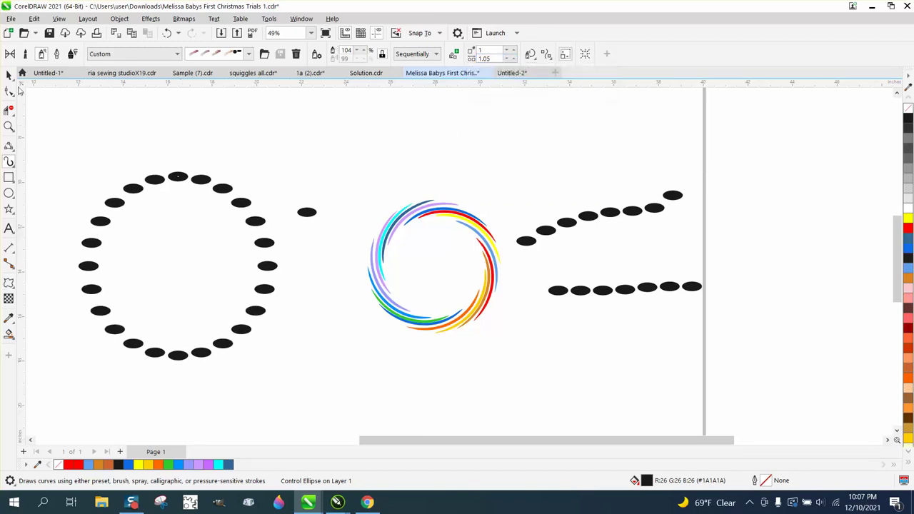
Step: Delete the stray lone black dot and nudge the dotted ring slightly up and right
left_click(8, 75)
left_click_drag(61, 127, 308, 377)
key("Escape")
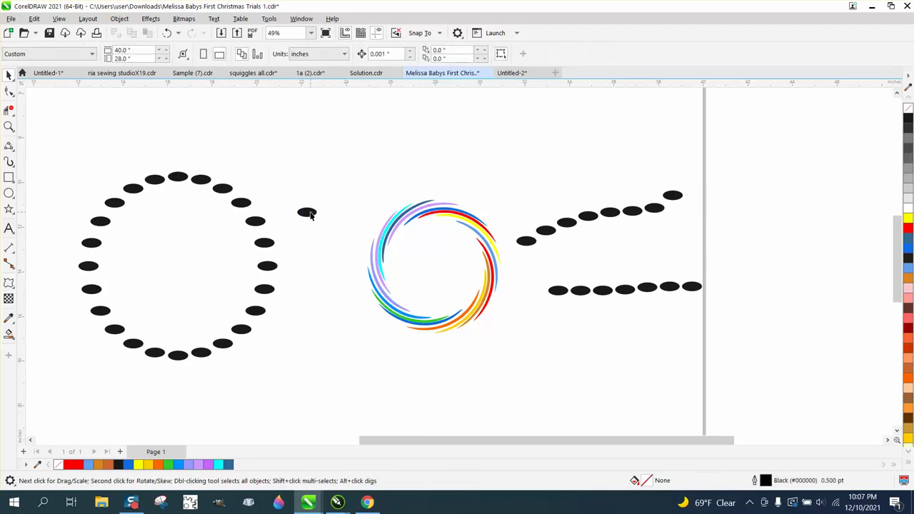
left_click(308, 213)
key("Delete")
mouse_move(243, 205)
left_mouse_down()
mouse_move(302, 188)
mouse_move(252, 194)
left_mouse_up()
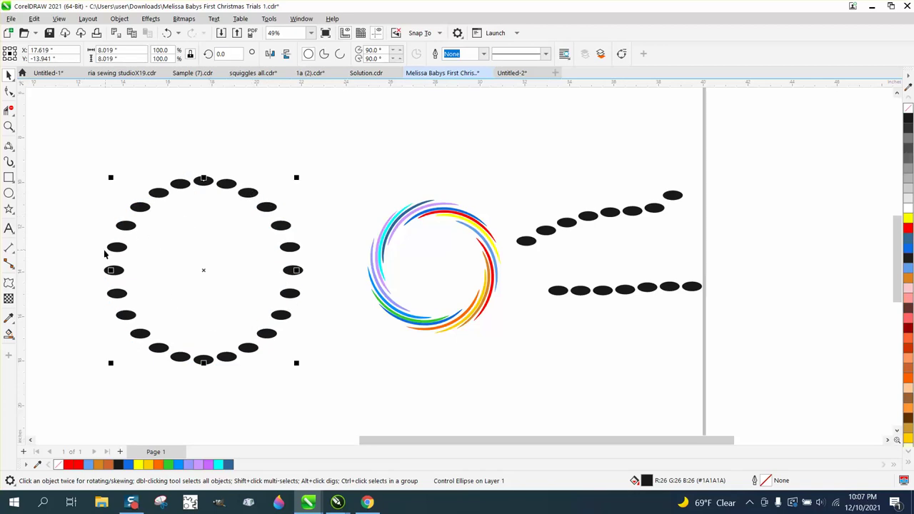
Step: Break the dotted ring's artistic media group apart and delete its underlying circle path
left_click_drag(83, 142, 189, 375)
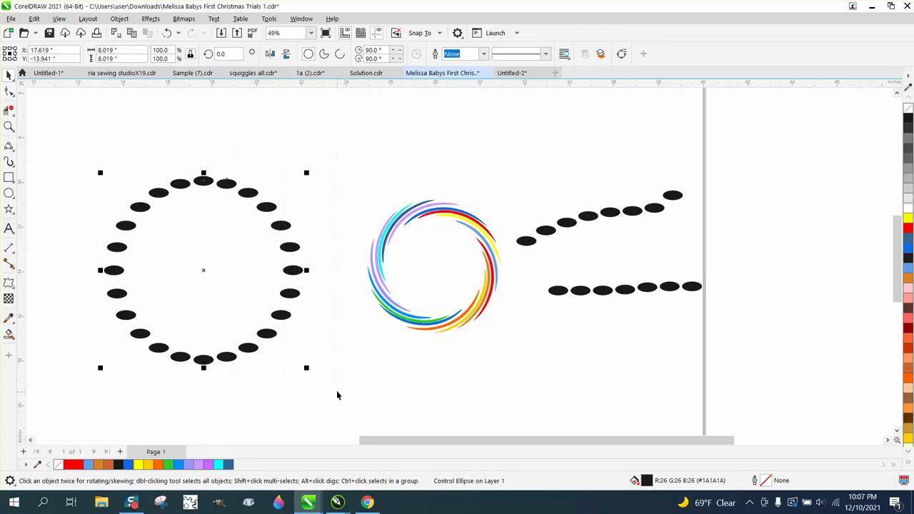
left_click(123, 20)
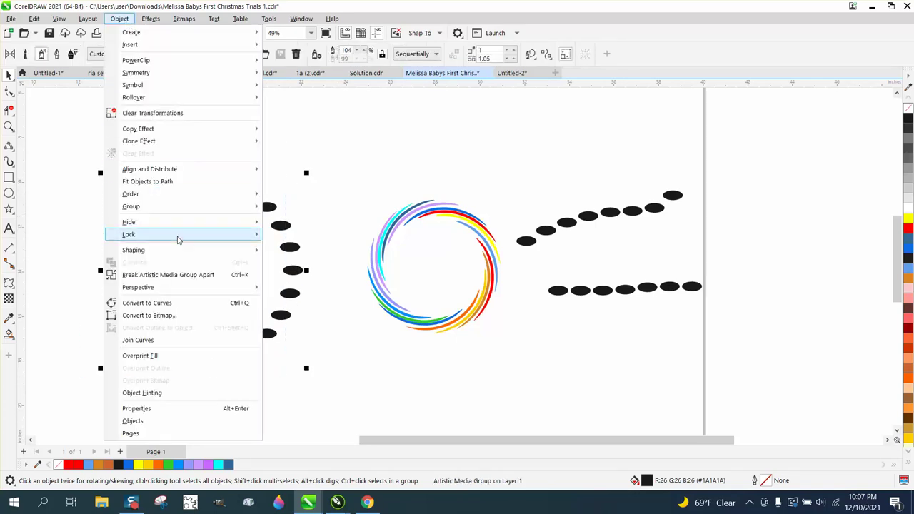
left_click(179, 274)
left_click(277, 186)
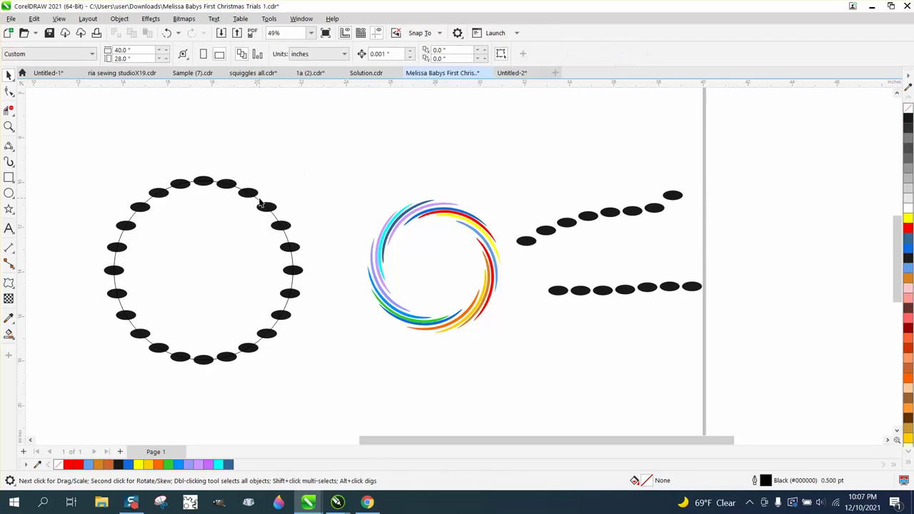
left_click_drag(261, 206, 804, 202)
key("Delete")
left_click(140, 207)
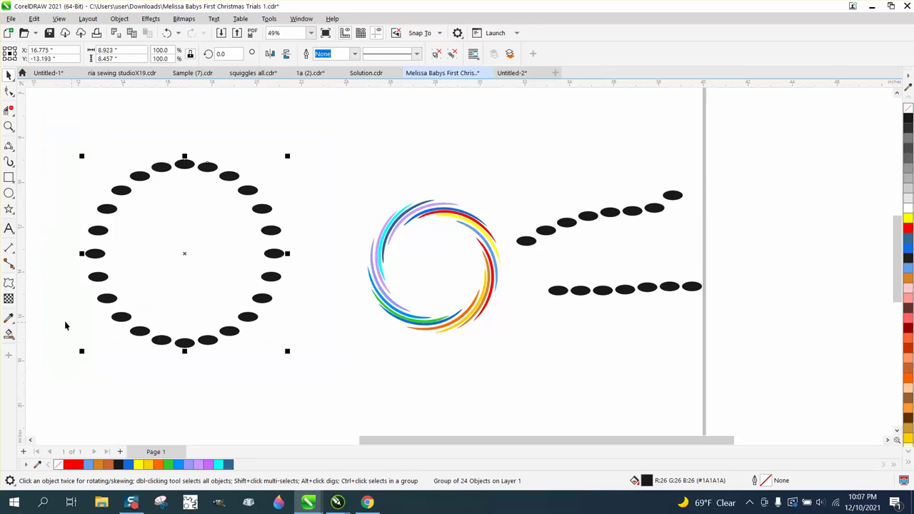
left_click(14, 290)
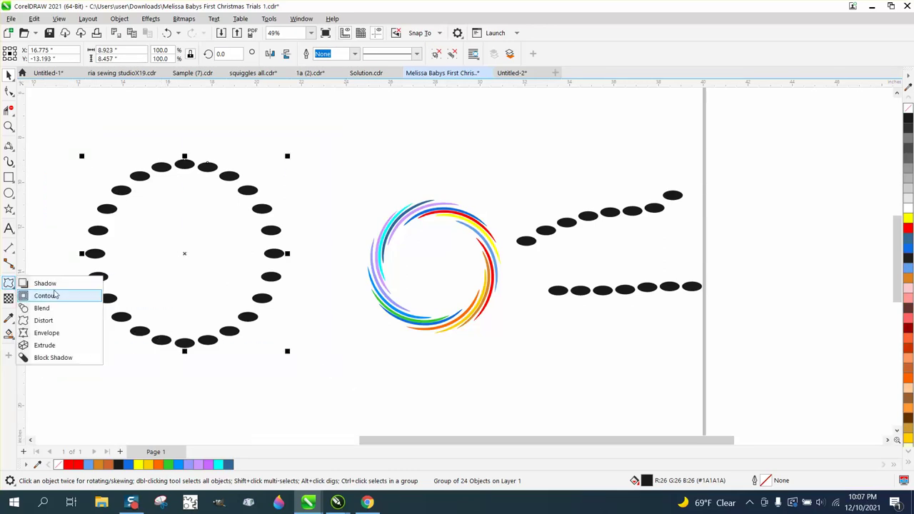
left_click(44, 321)
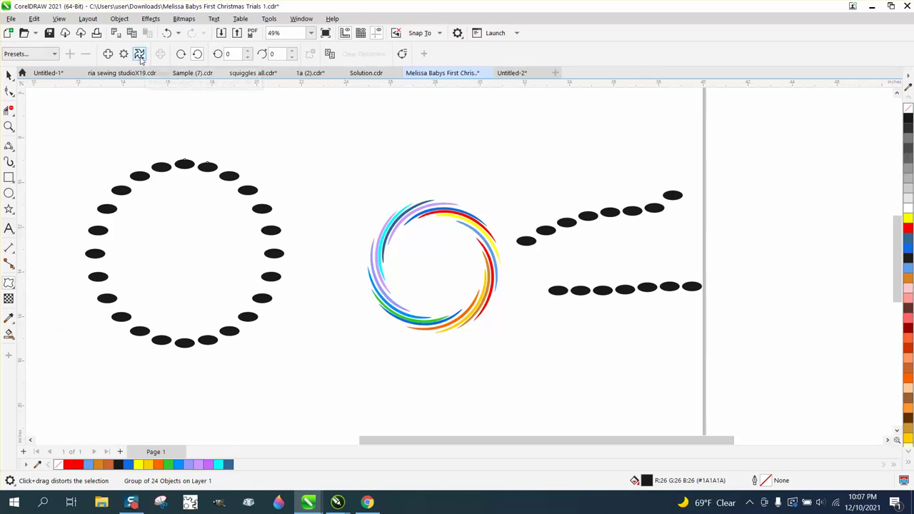
left_click(140, 55)
left_click(249, 53)
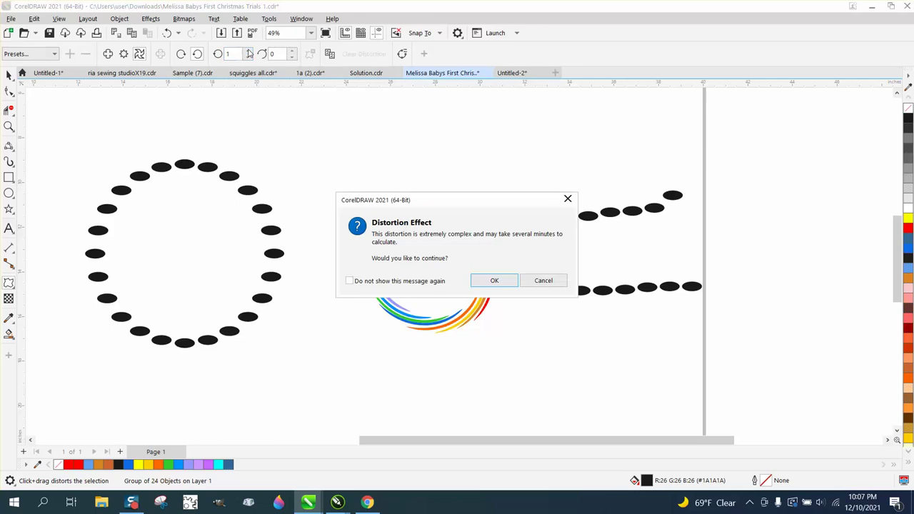
left_click(494, 281)
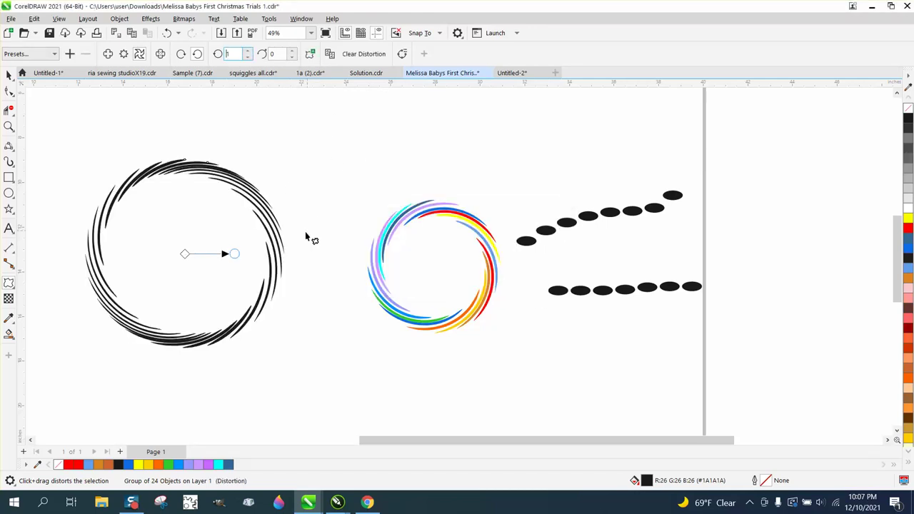
left_click(166, 33)
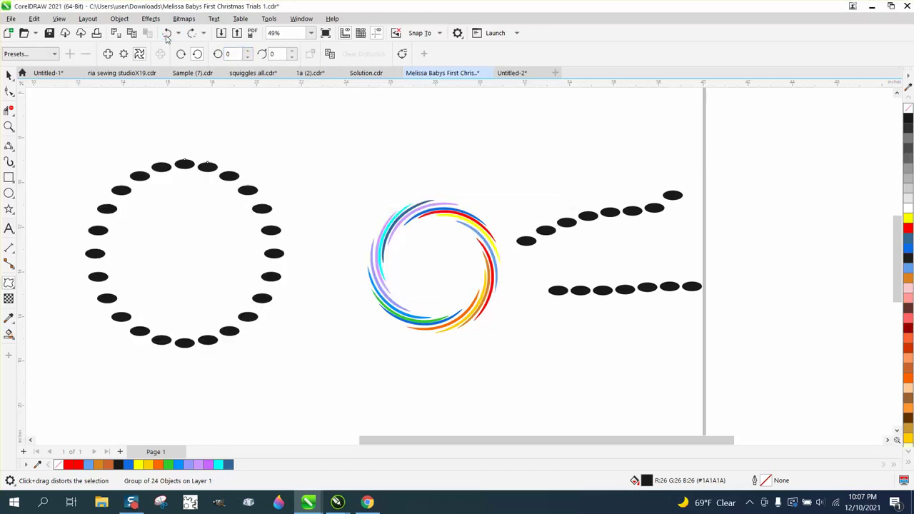
left_click(248, 53)
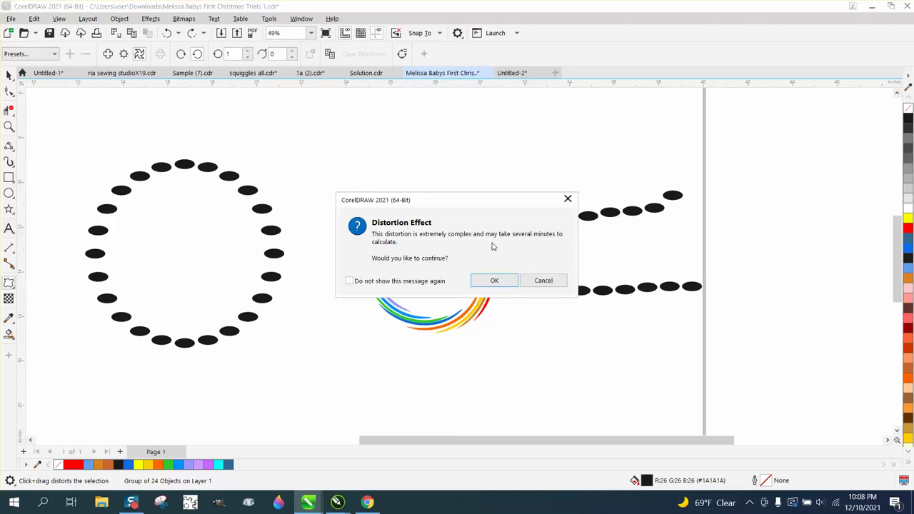
left_click(494, 280)
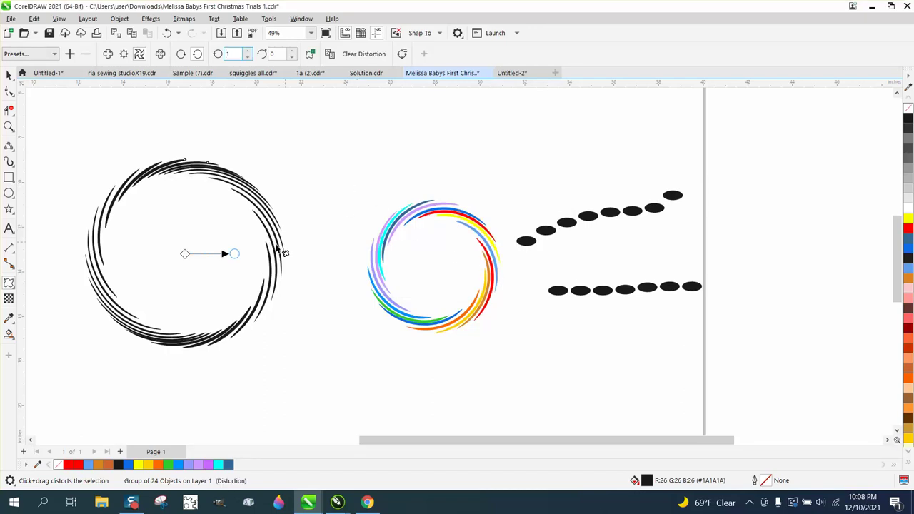
left_click_drag(222, 253, 191, 244)
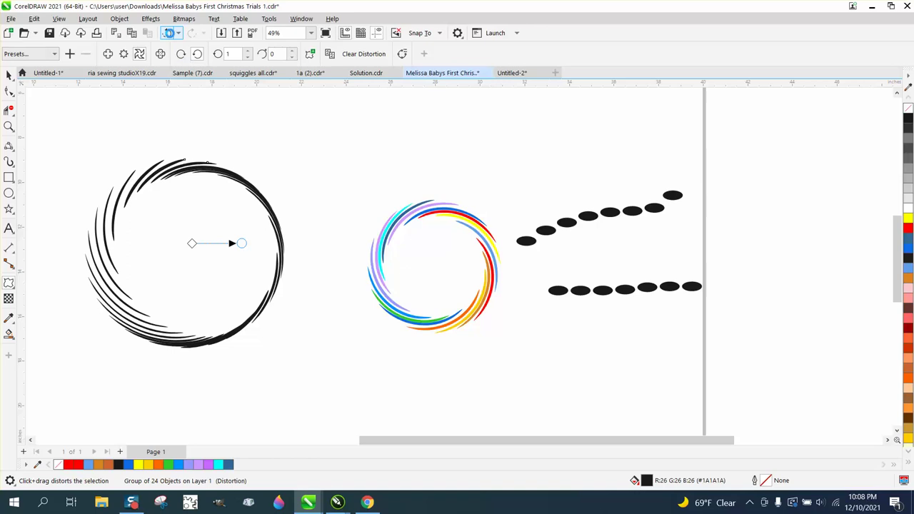
left_click(168, 33)
left_click(169, 34)
left_click(169, 34)
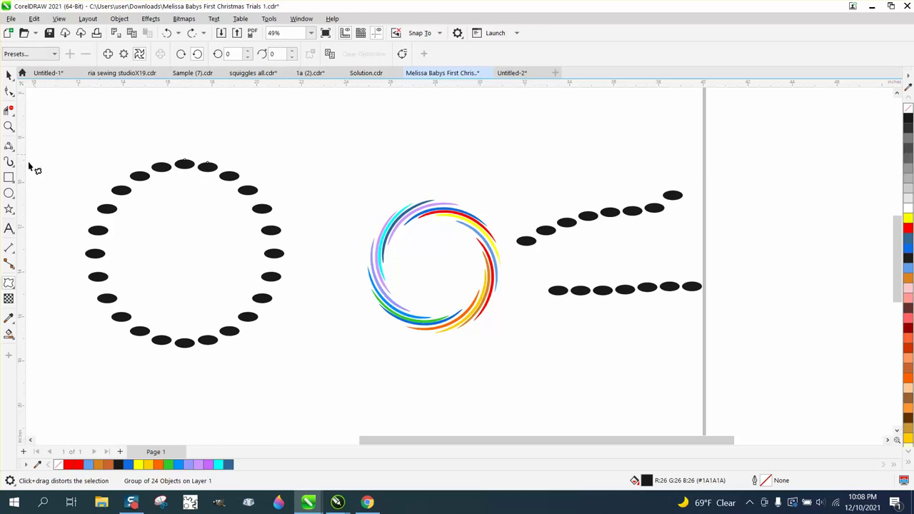
Step: Draw a 12.629-inch circle outline at the page's upper left, beside the dotted ring
left_click(9, 193)
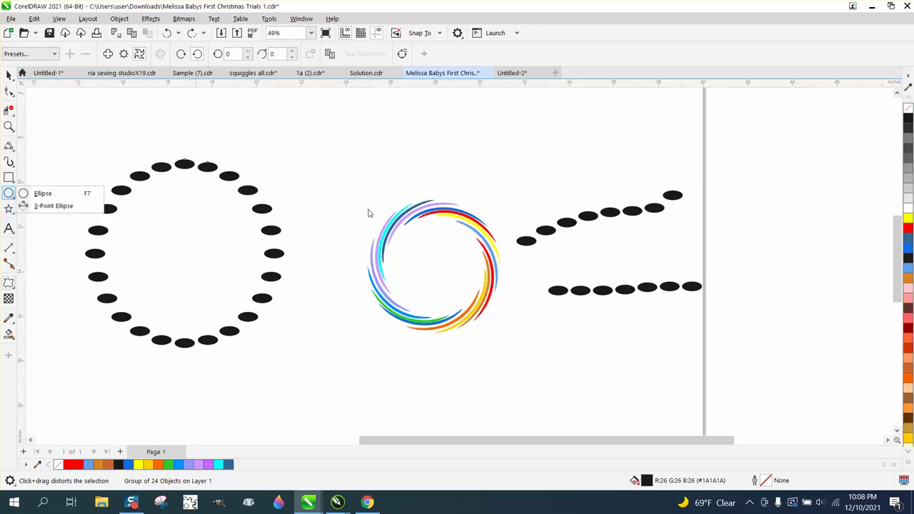
left_click(45, 194)
scroll(363, 210, "down", 4)
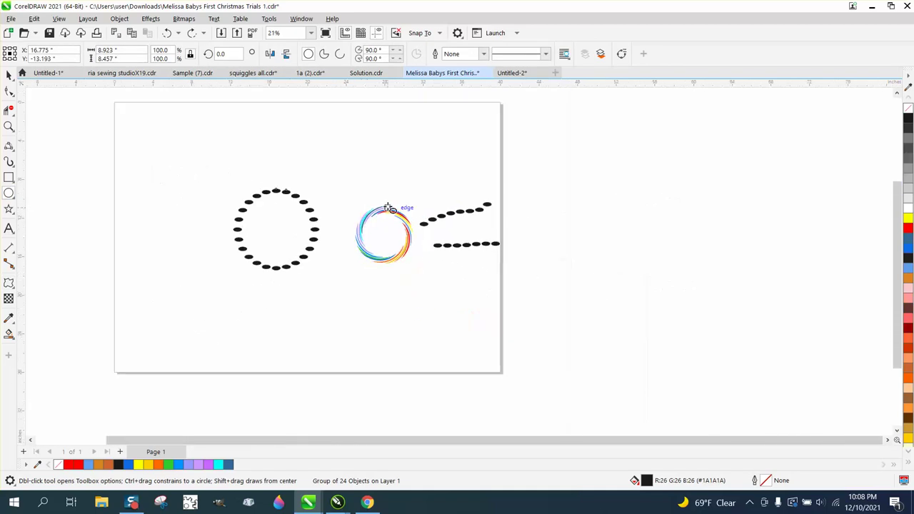
mouse_move(208, 134)
left_mouse_down()
mouse_move(131, 261)
mouse_move(125, 256)
left_mouse_up()
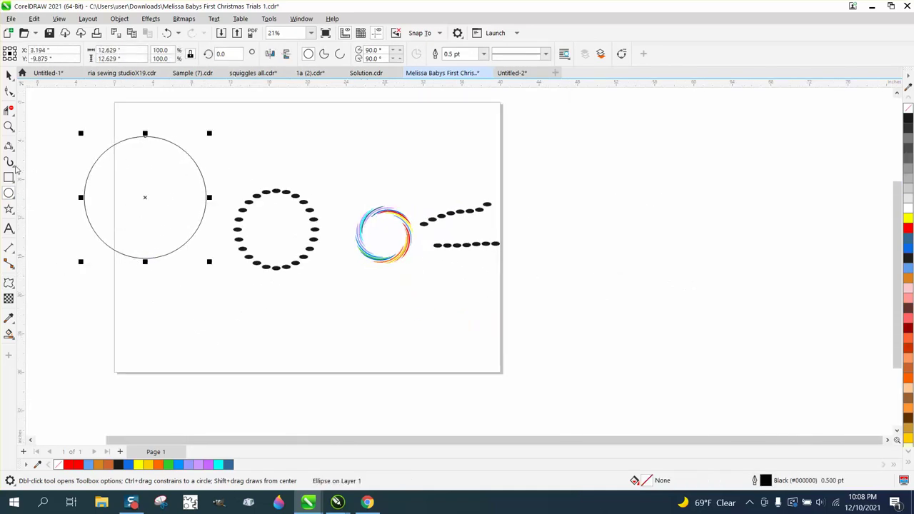
left_click(13, 166)
left_click(40, 163)
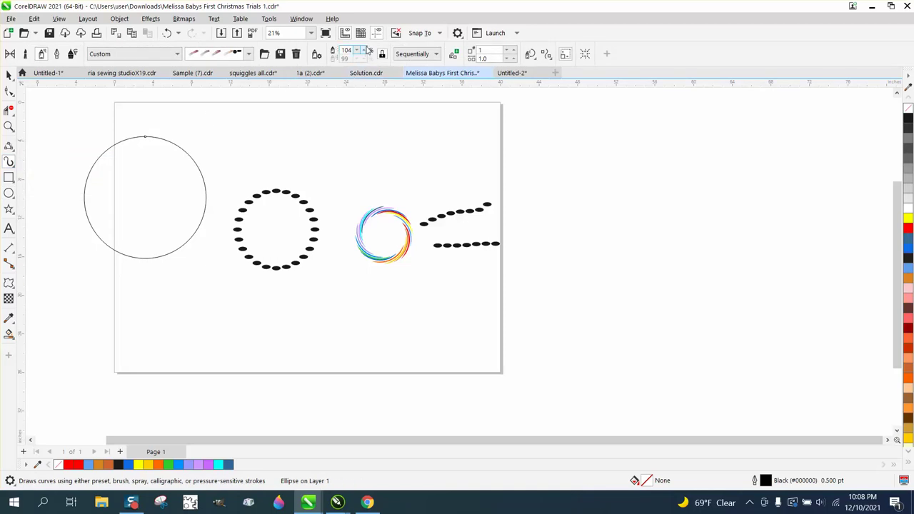
Step: Apply the oval spray stroke to the new circle and tighten its dot spacing
left_click(365, 50)
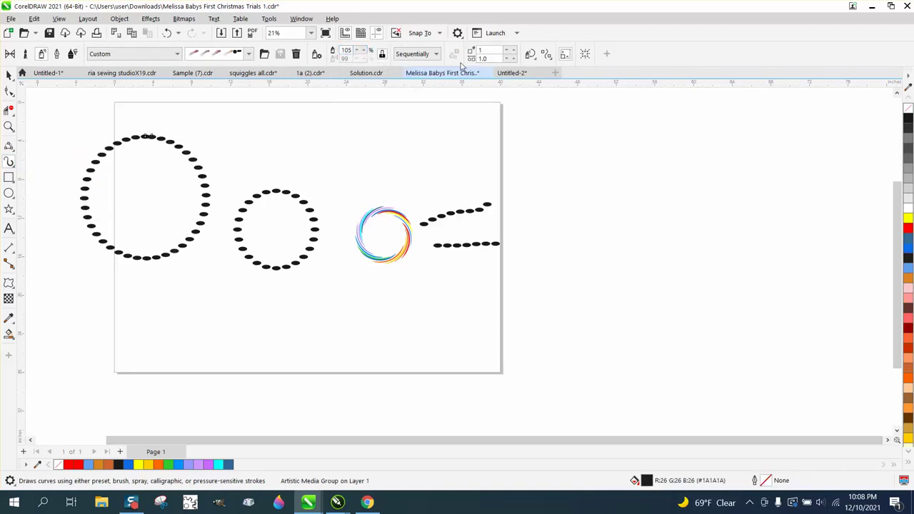
left_click(508, 60)
left_click(509, 61)
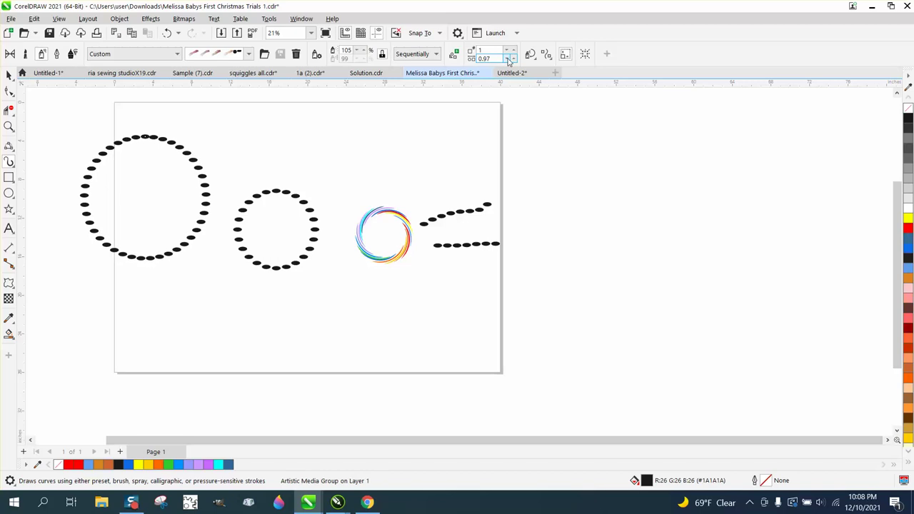
left_click(508, 61)
left_click(507, 60)
left_click(507, 61)
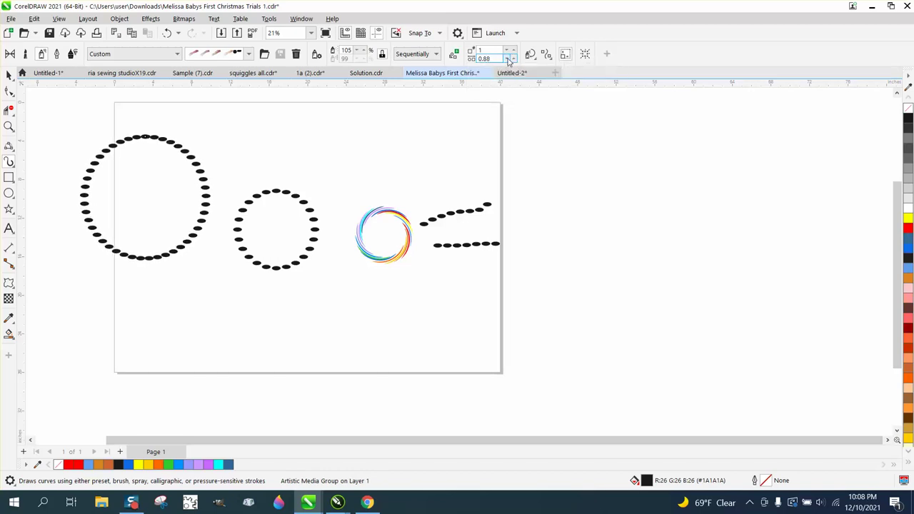
left_click(508, 60)
Step: Widen the large circle's image spacing to 1.31
left_click(508, 56)
left_click(513, 61)
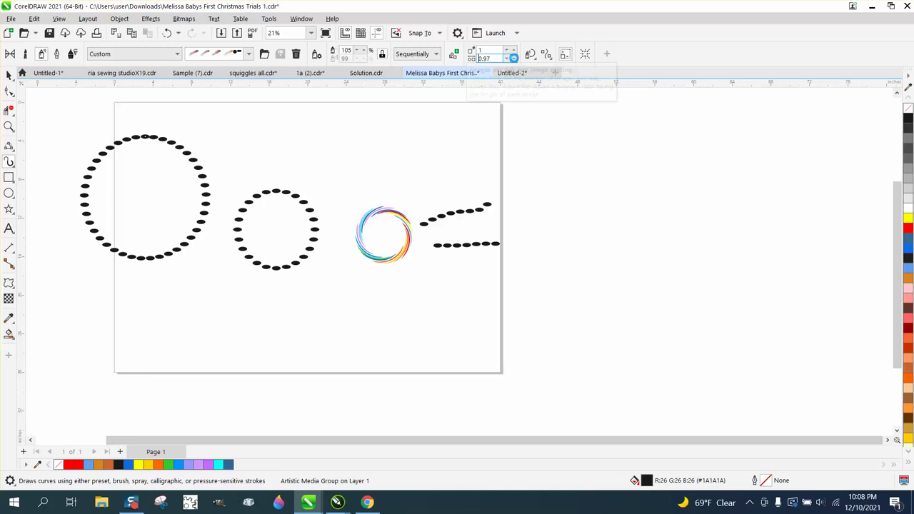
left_click(514, 61)
left_click(514, 61)
left_click(514, 60)
left_click(513, 60)
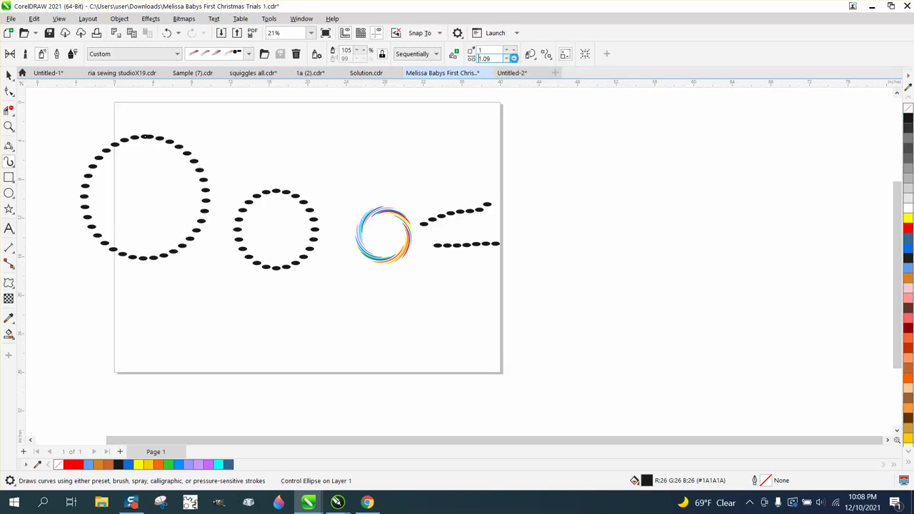
left_click(514, 60)
left_click(514, 60)
left_click(513, 60)
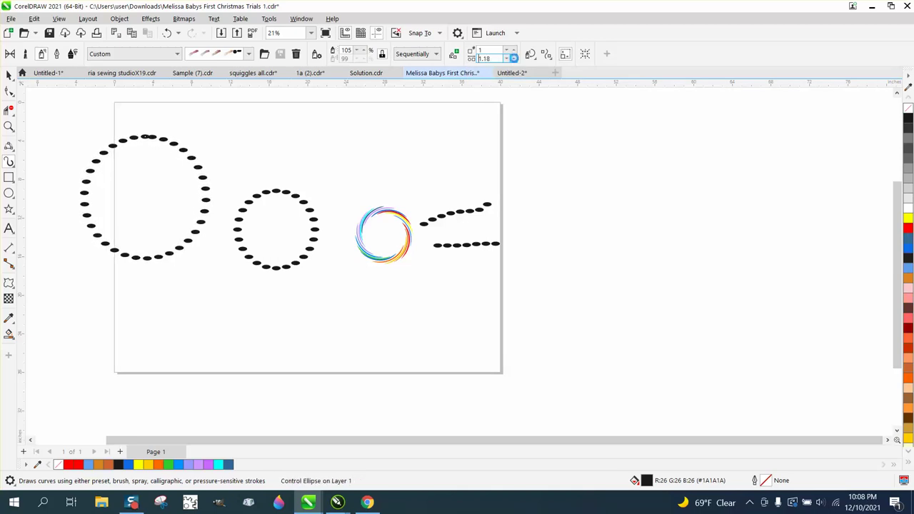
left_click(514, 60)
left_click(513, 60)
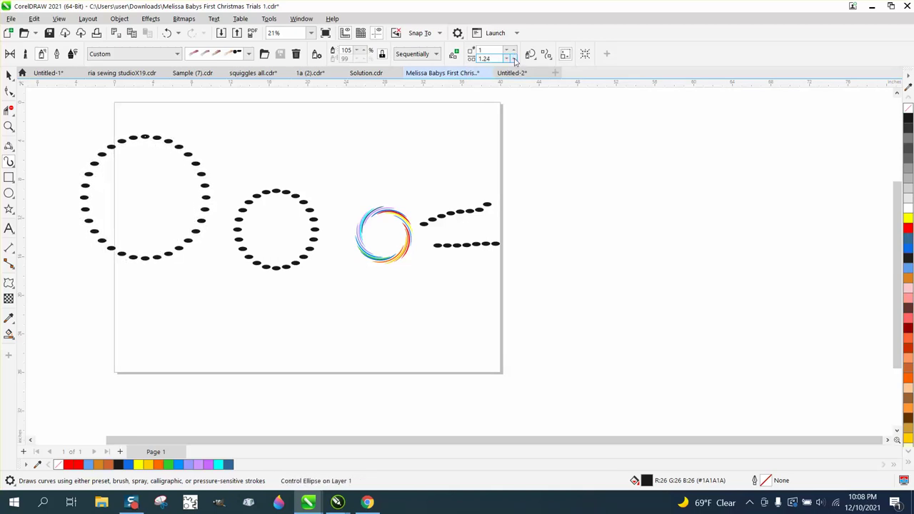
left_click(514, 60)
left_click(513, 60)
left_click(514, 60)
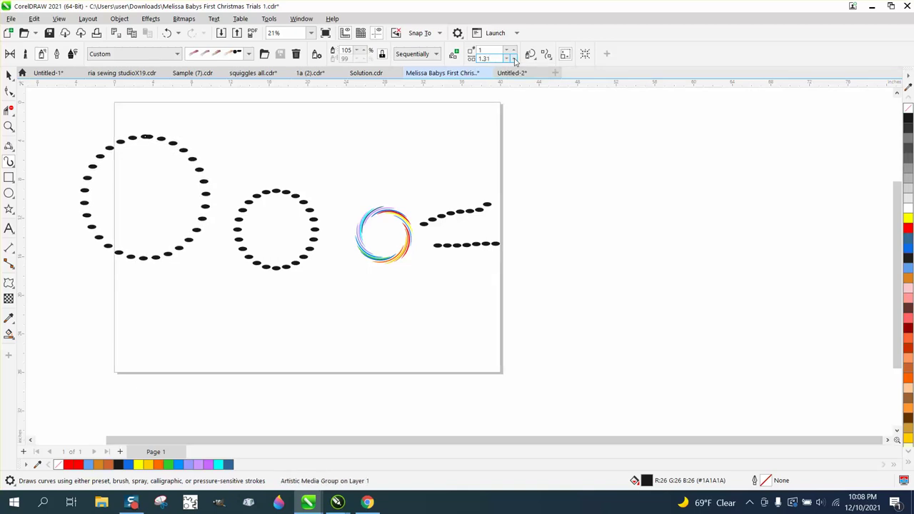
Step: Zoom in on the large dotted circle and select its spray stroke
left_click(9, 126)
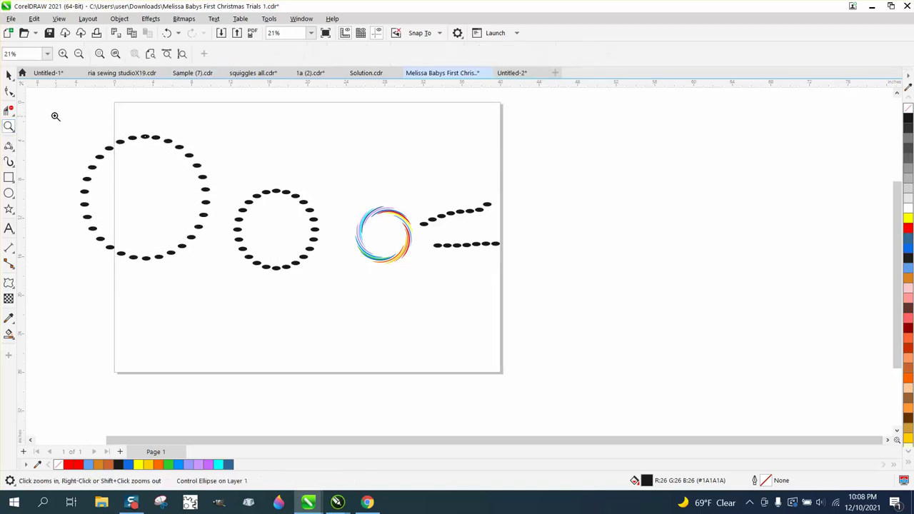
left_click_drag(55, 116, 198, 221)
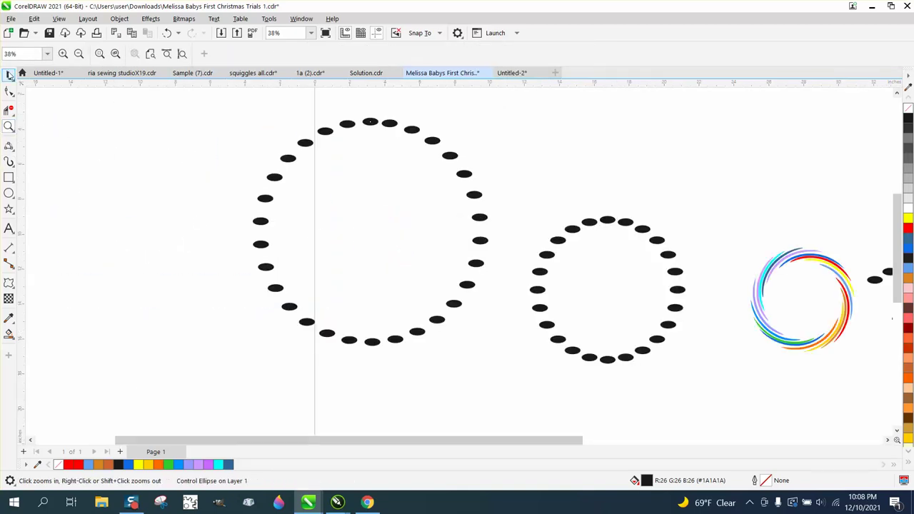
left_click(9, 74)
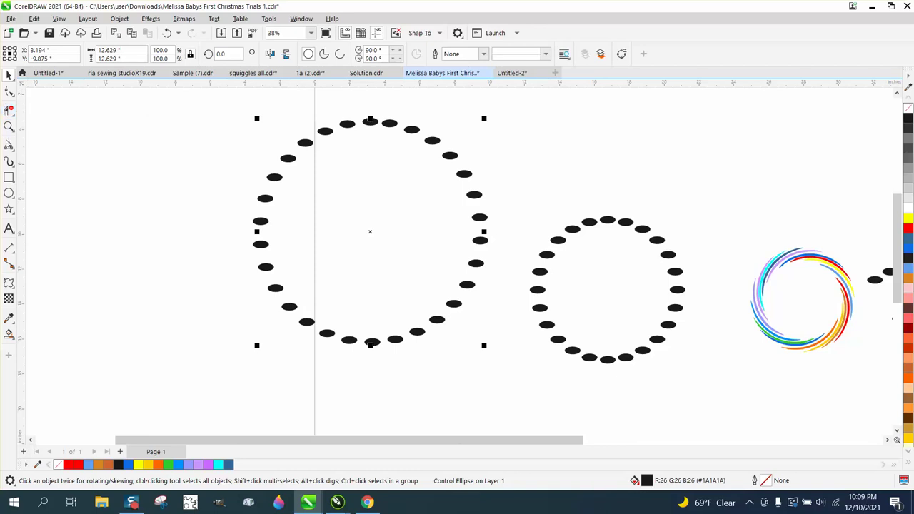
left_click(8, 146)
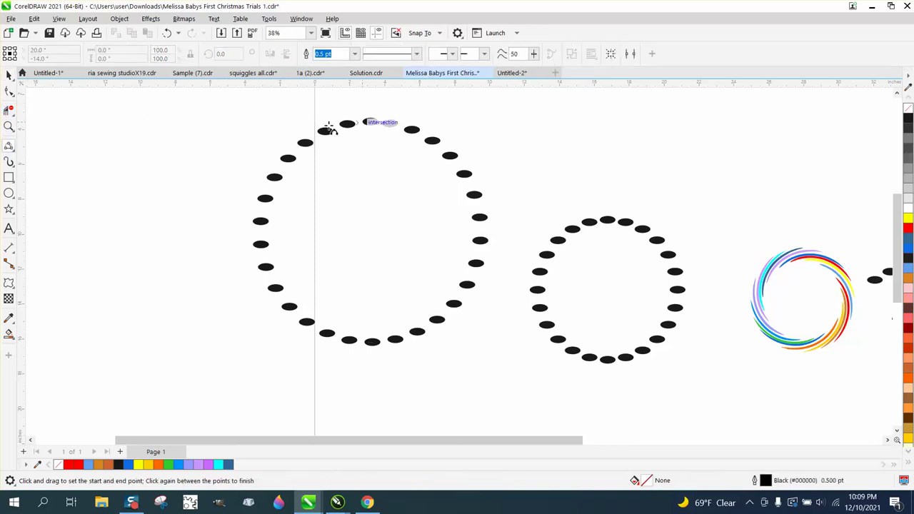
left_click(9, 163)
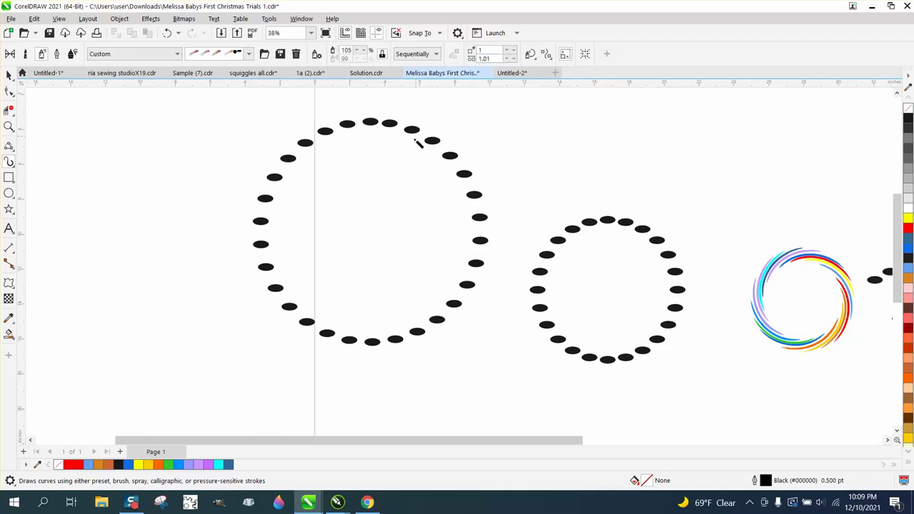
left_click(8, 75)
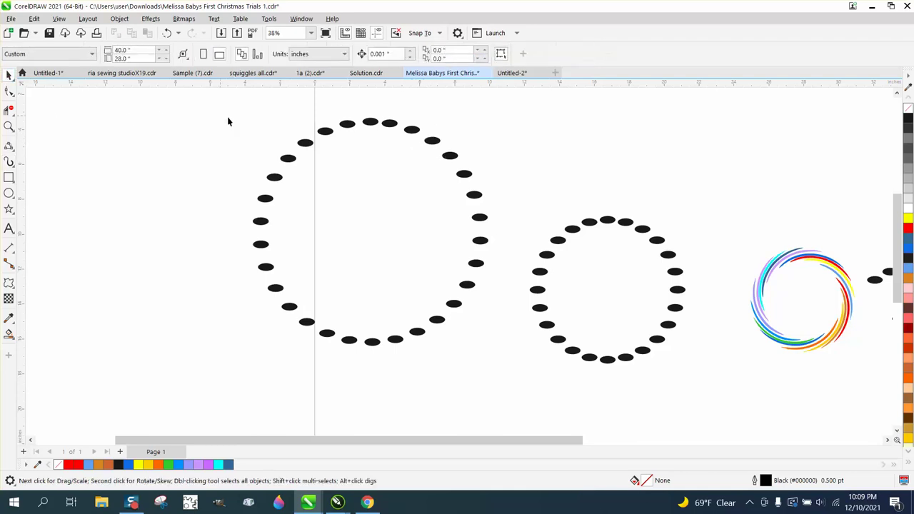
left_click(327, 130)
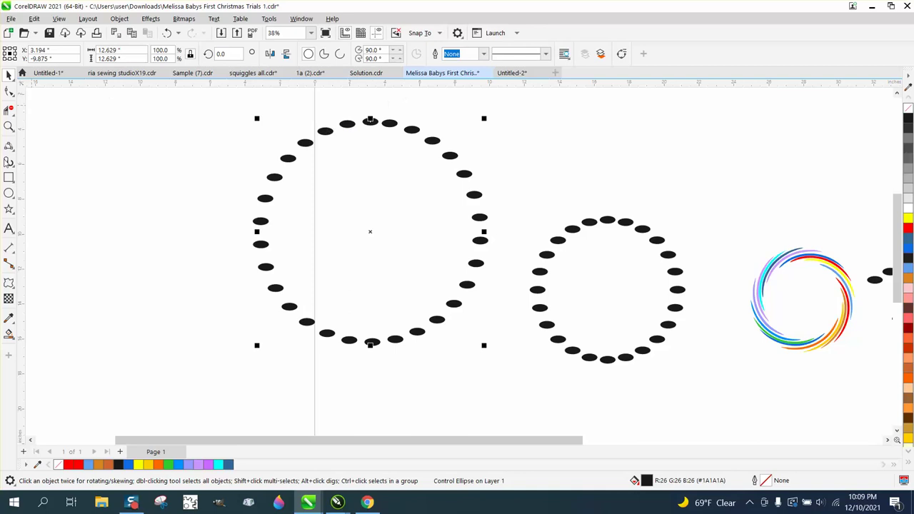
left_click(8, 162)
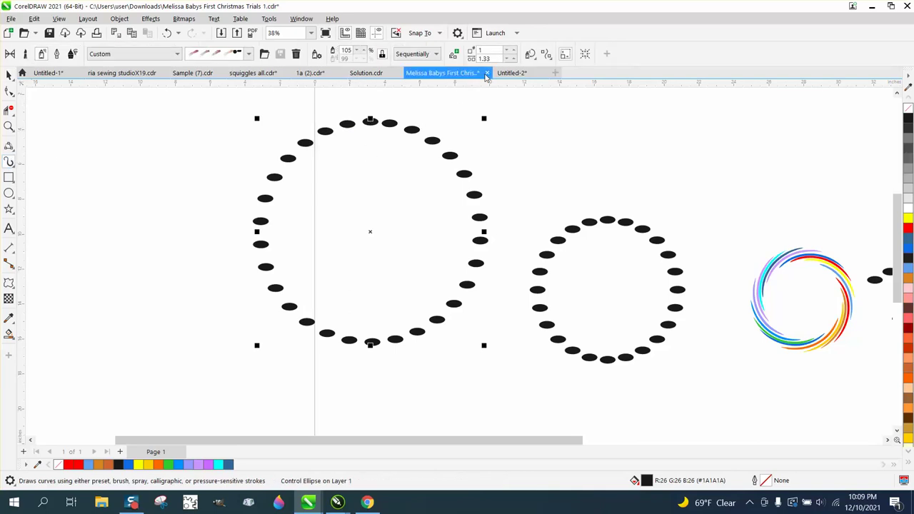
Step: Raise the large circle's spray image spacing to 1.66
left_click(507, 60)
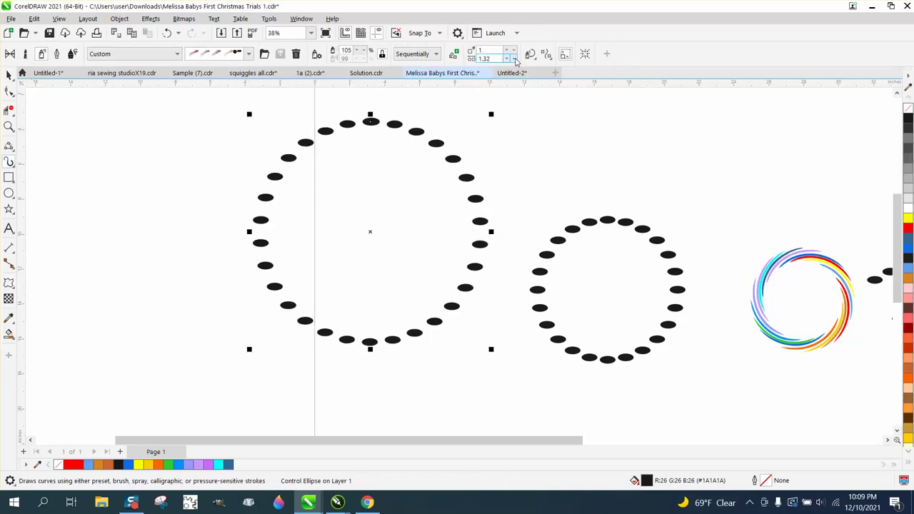
scroll(515, 62, "up", 6)
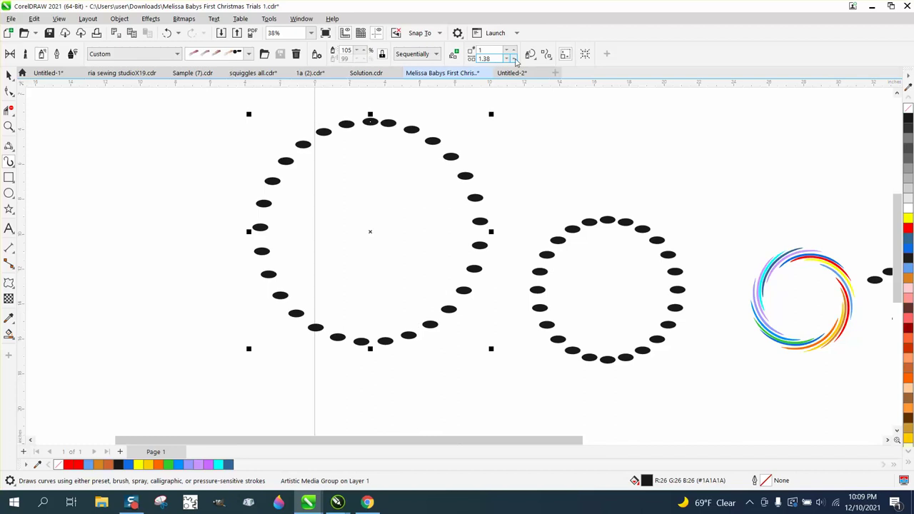
scroll(516, 62, "up", 10)
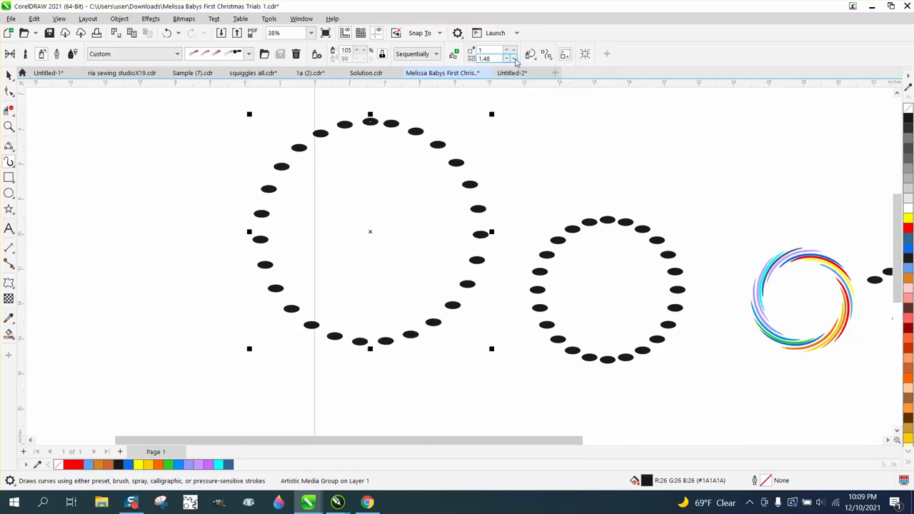
scroll(516, 62, "up", 8)
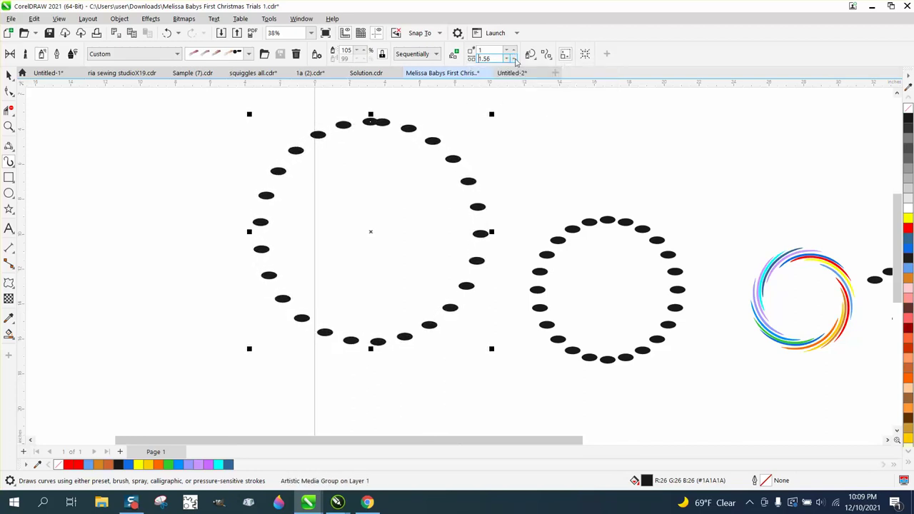
scroll(515, 62, "up", 5)
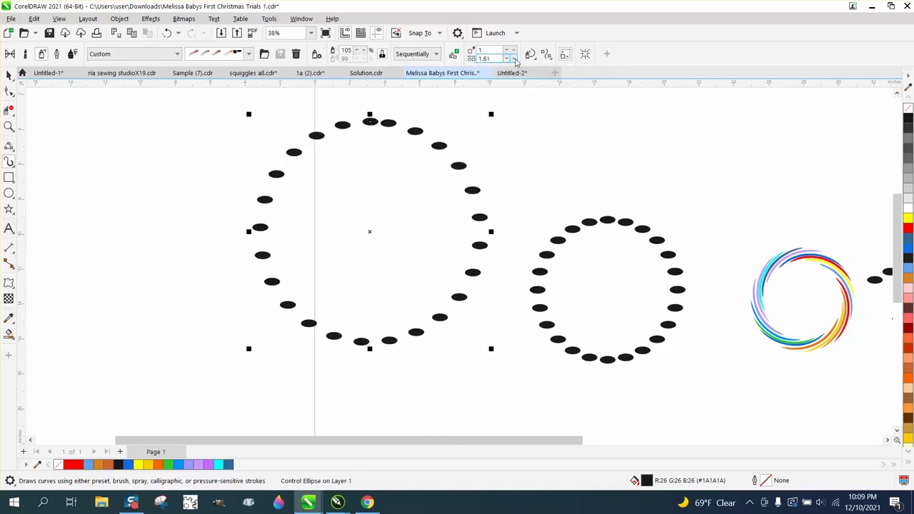
scroll(516, 61, "up", 5)
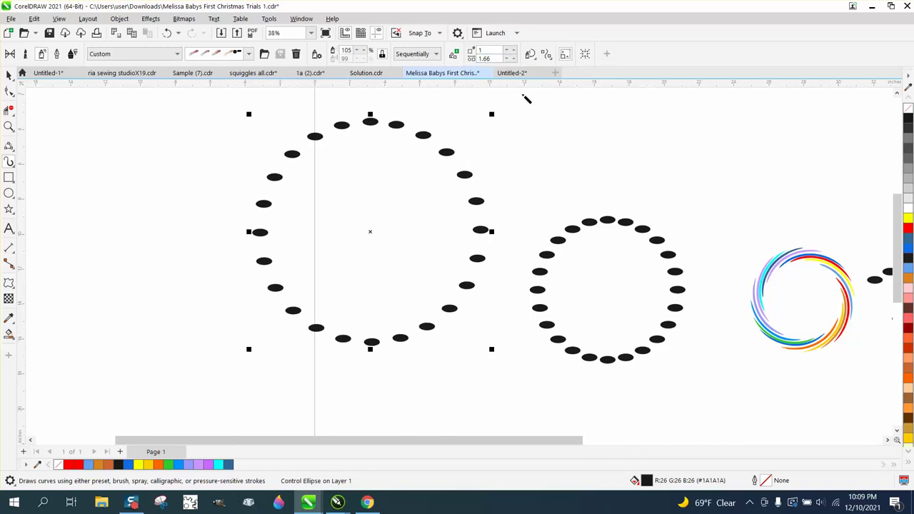
Step: Select the large dotted circle and break its artistic media group apart
left_click(10, 74)
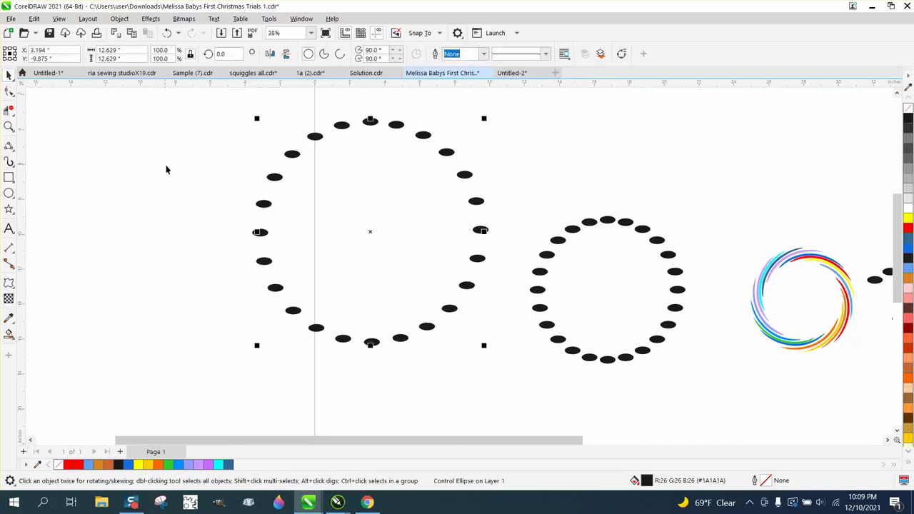
left_click(119, 18)
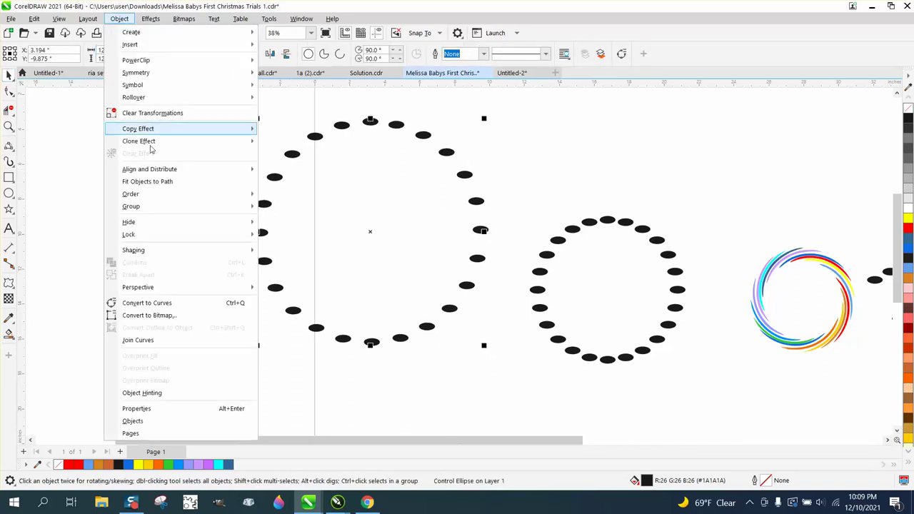
left_click(55, 186)
left_click(223, 119)
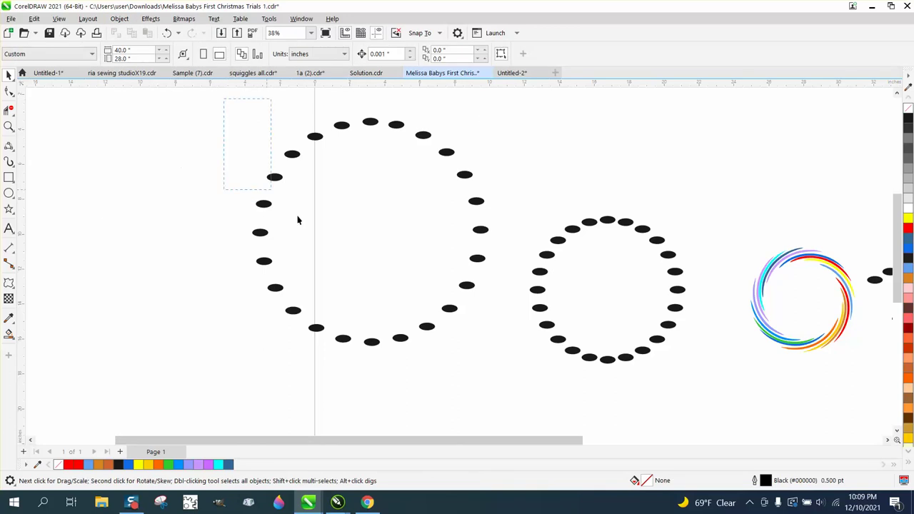
left_click_drag(297, 220, 524, 385)
left_click(119, 19)
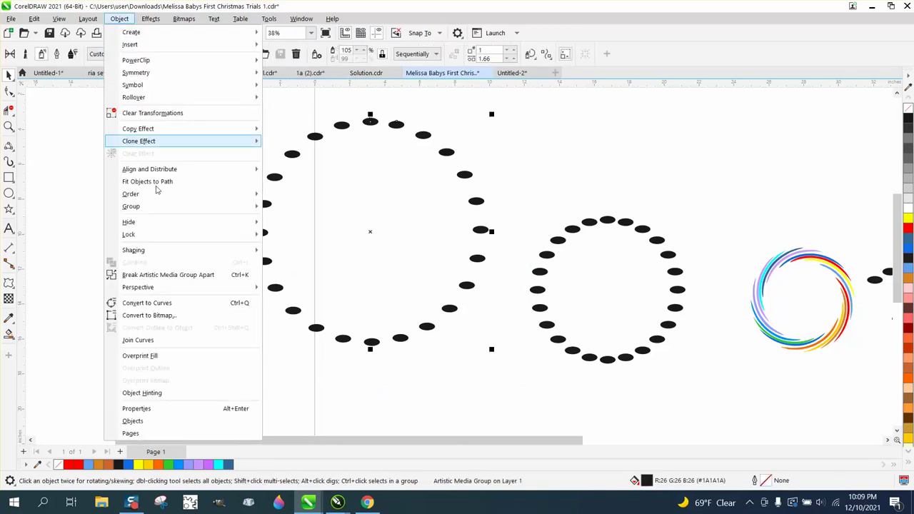
left_click(178, 275)
Step: Remove the underlying circle path and select the group of 24 loose ovals
left_click(244, 183)
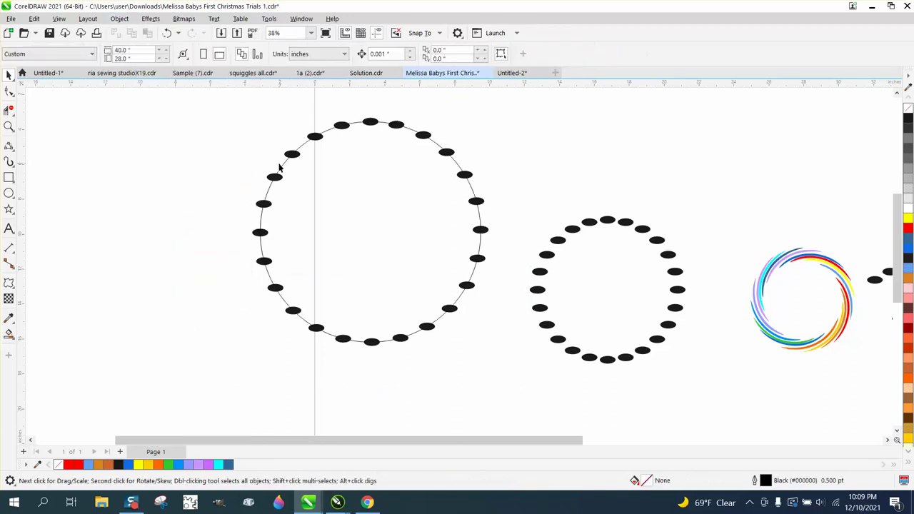
left_click_drag(412, 180, 430, 149)
left_click(432, 147)
key("Escape")
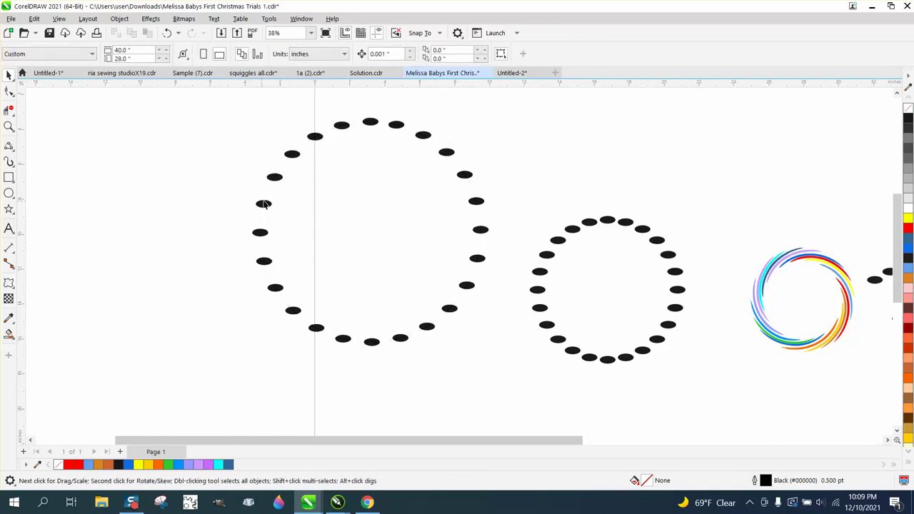
left_click(264, 204)
Step: Apply a Twister distortion to the oval group with 17 additional degrees
left_click(9, 282)
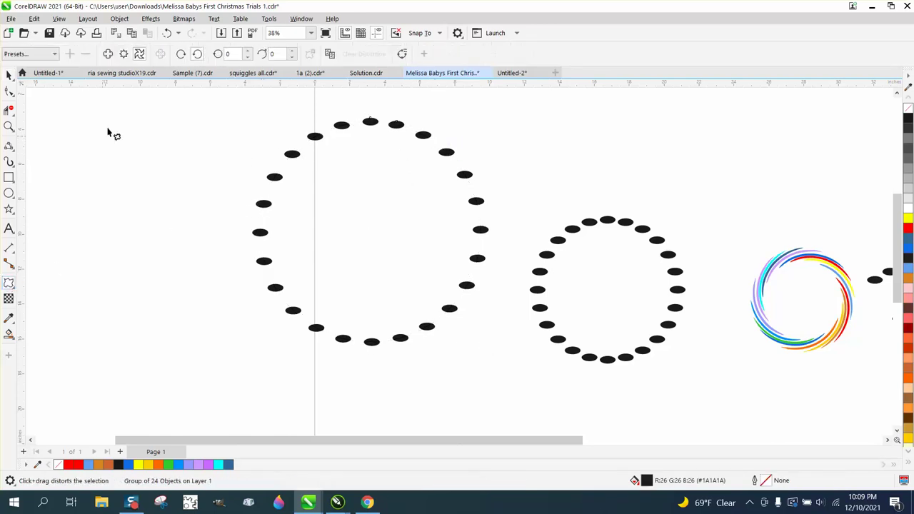
left_click(248, 51)
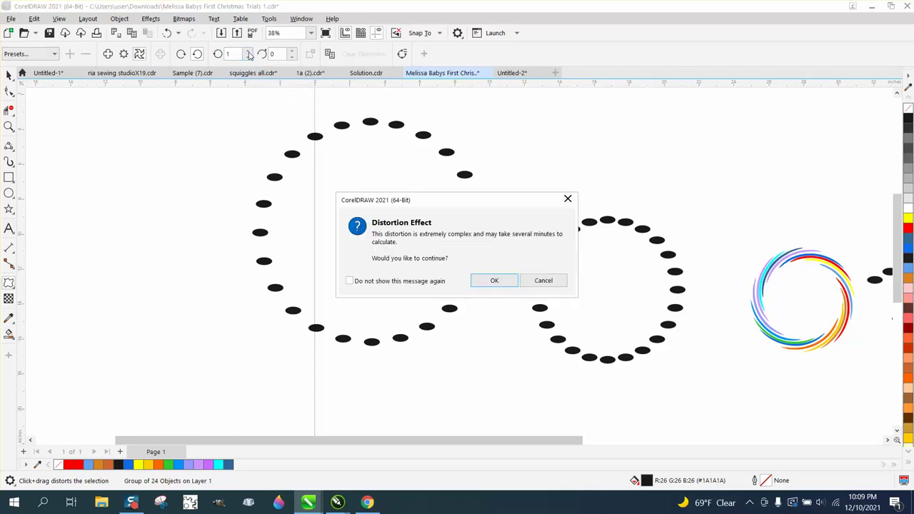
left_click(495, 270)
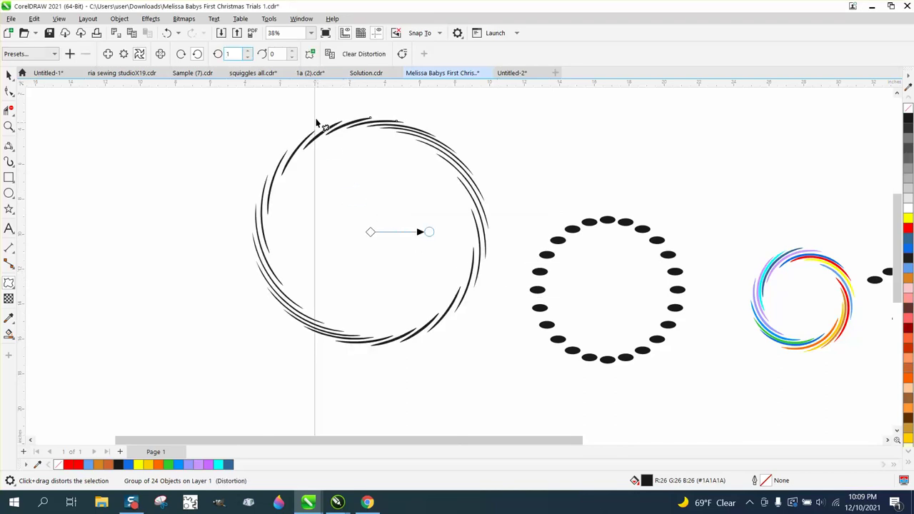
left_click(292, 52)
left_click(292, 52)
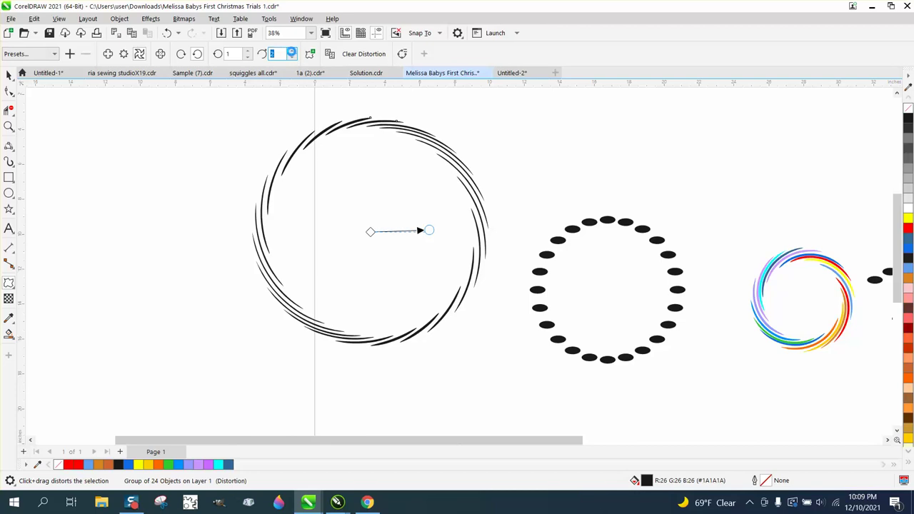
left_click(292, 52)
left_click(292, 52)
left_click(292, 52)
left_click(292, 52)
left_click(292, 52)
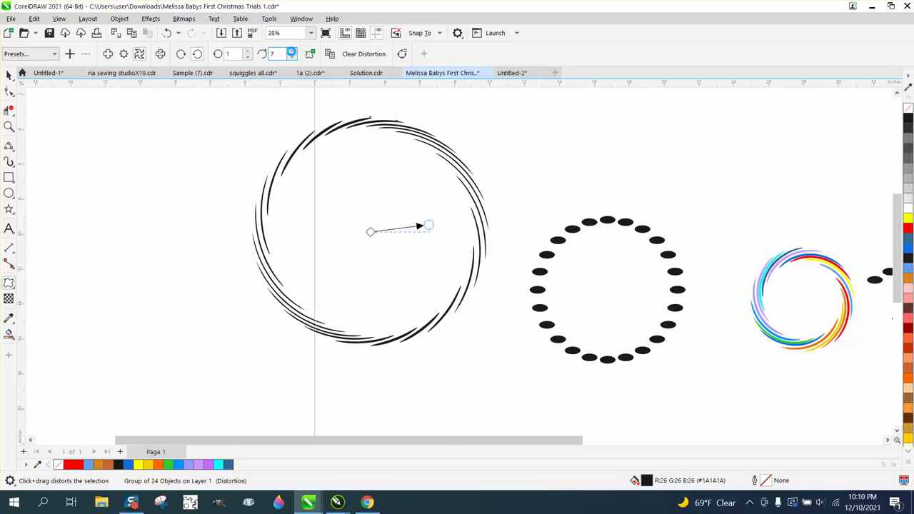
left_click(292, 52)
left_click(292, 52)
key("Up")
key("Up")
key("Up")
key("Up")
key("Up")
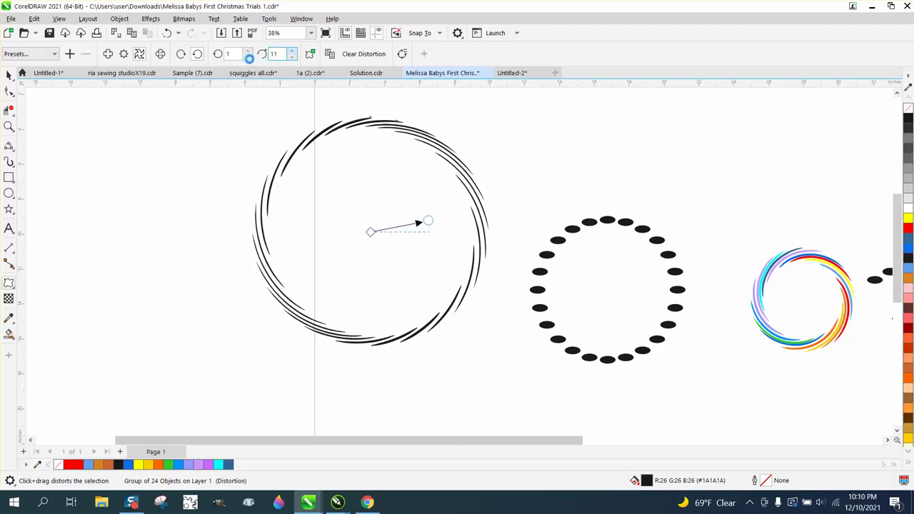
key("Up")
key("Up")
key("Up")
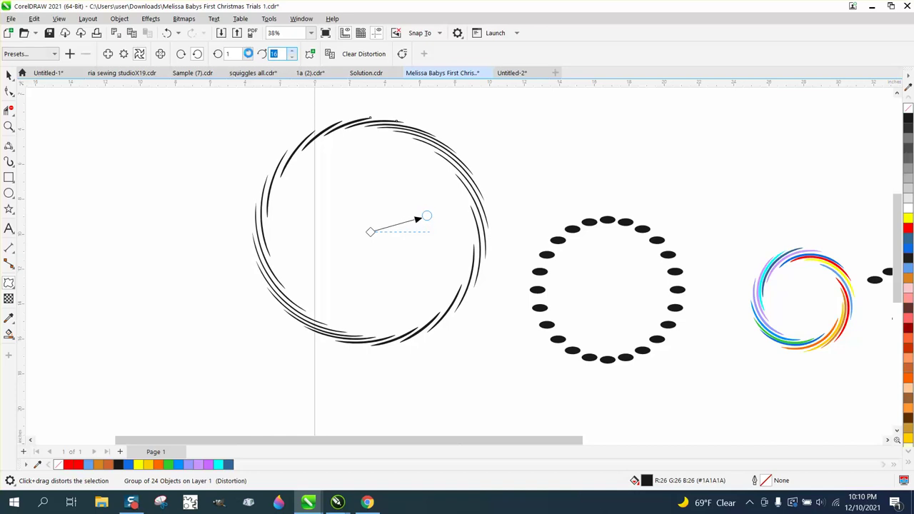
Step: Raise the twist to 2 complete rotations and zoom in on the ring's top
left_click(246, 53)
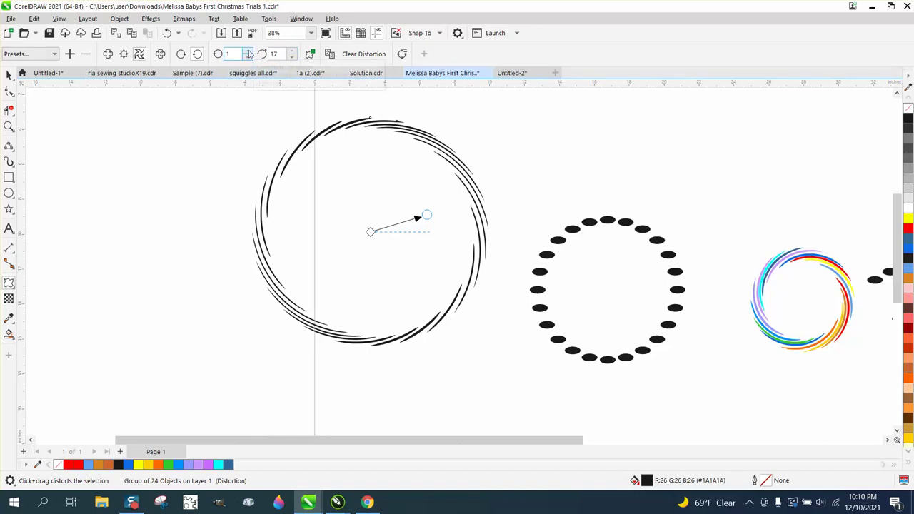
left_click(248, 50)
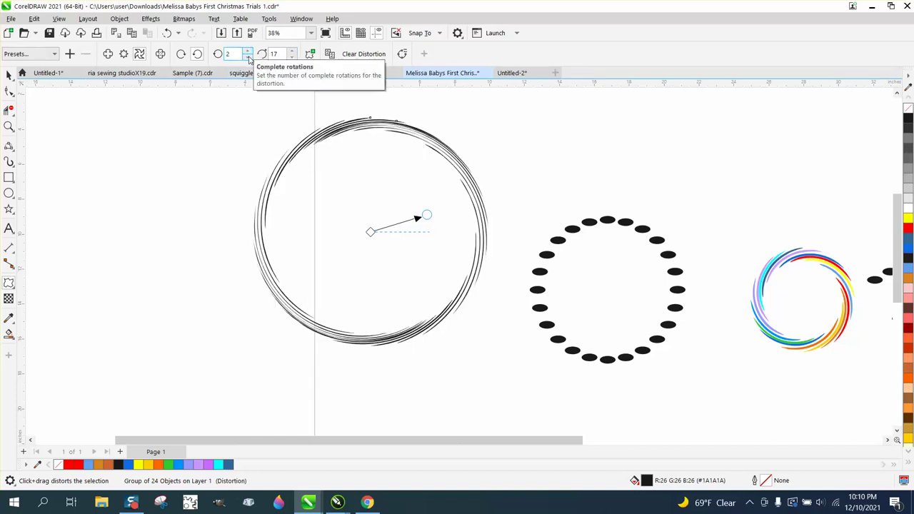
left_click(9, 126)
left_click_drag(298, 109, 430, 172)
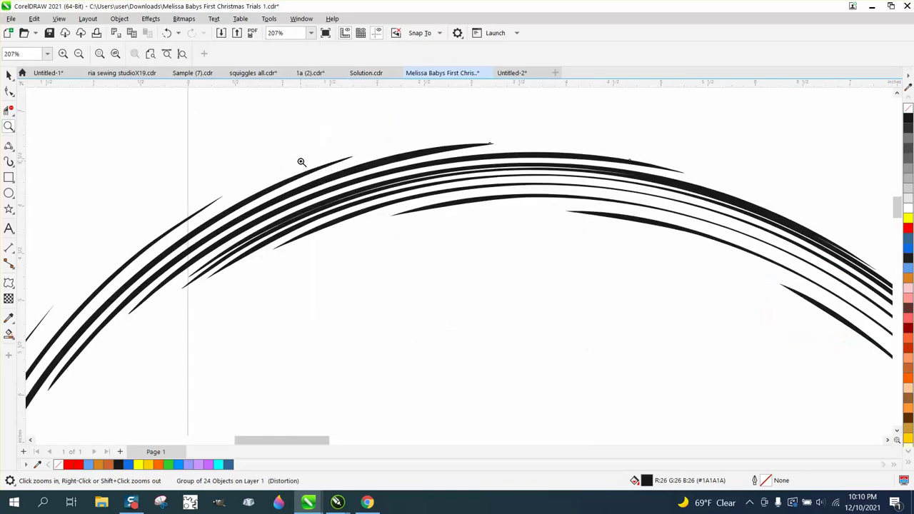
scroll(300, 161, "down", 3)
scroll(298, 161, "down", 3)
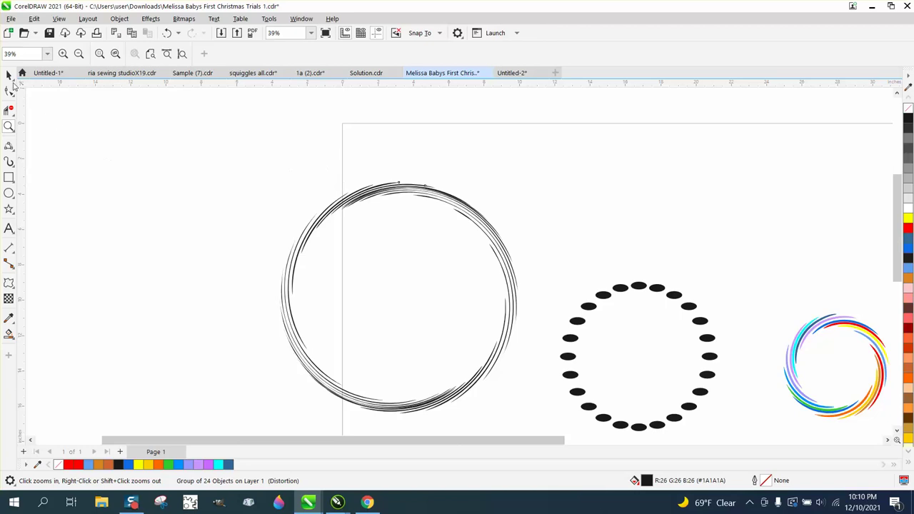
Step: Scale the twisted ring group to about 217% (29.4 × 28.4 in) and shift it left past the page edge
left_click(9, 75)
scroll(485, 200, "down", 3)
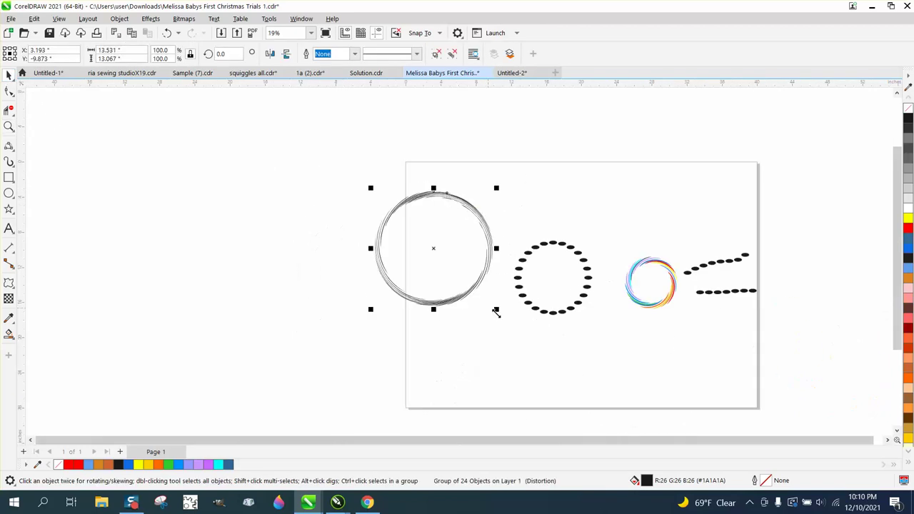
left_click_drag(370, 187, 253, 126)
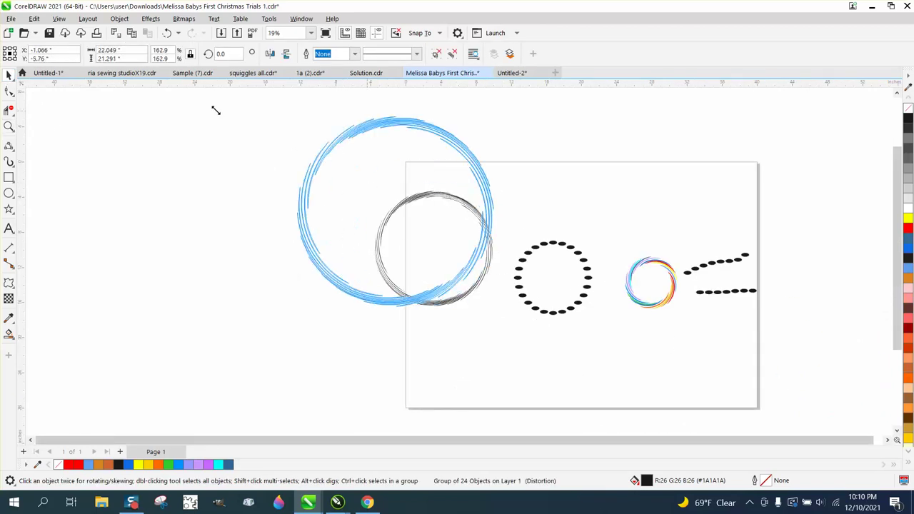
left_click_drag(496, 309, 597, 367)
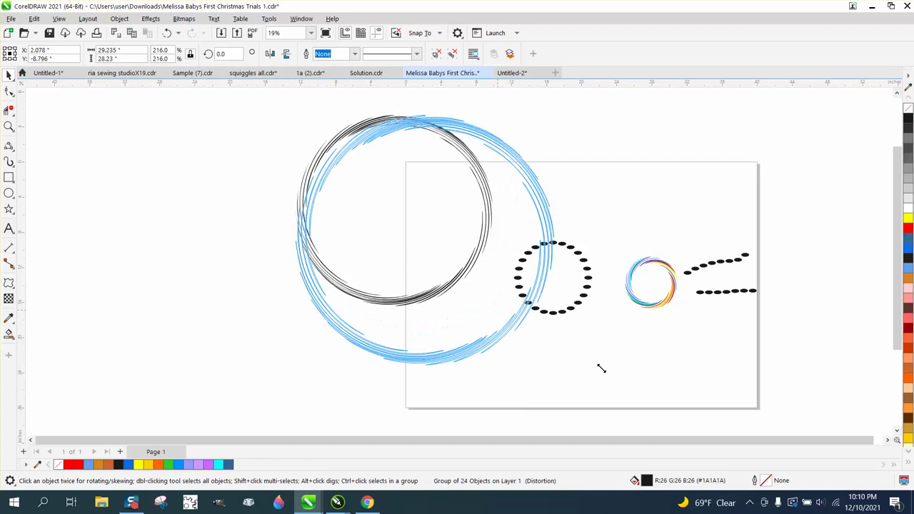
left_click_drag(426, 241, 294, 239)
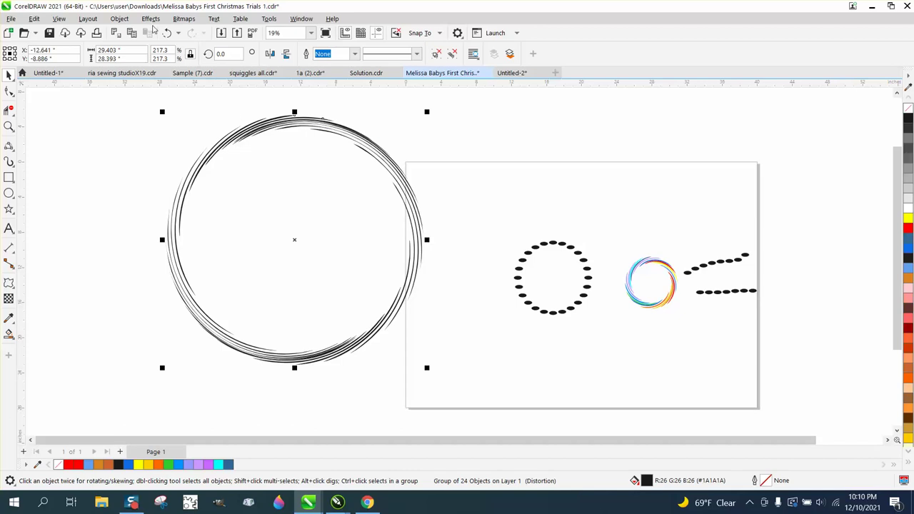
Step: Ungroup the ring into its 24 separate arcs and zoom in on its top
left_click(123, 20)
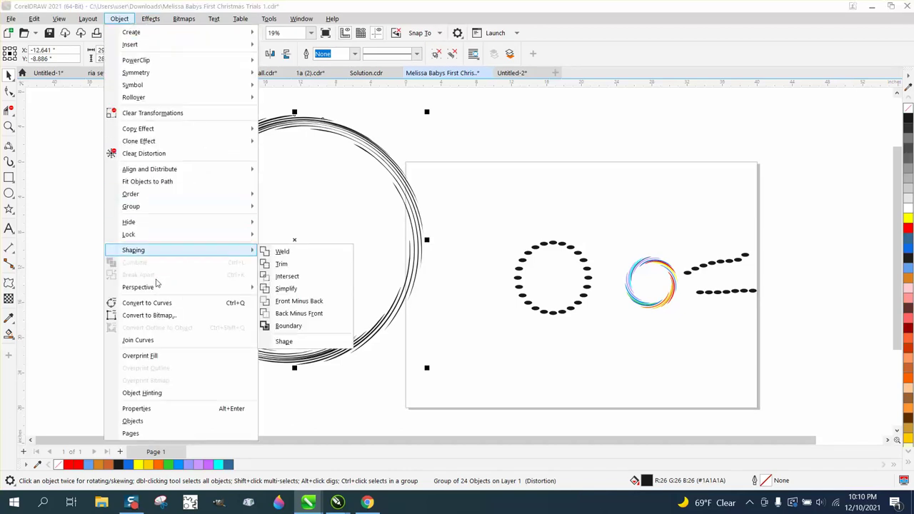
mouse_move(142, 207)
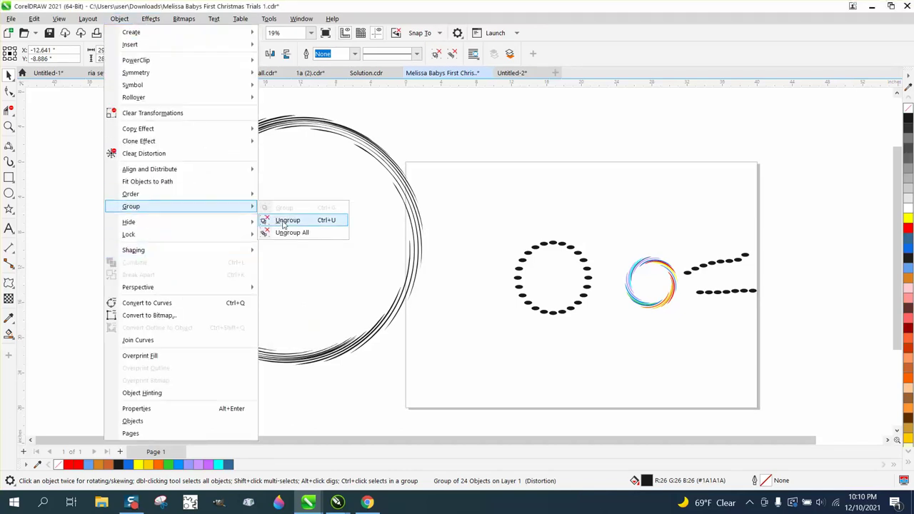
left_click(287, 220)
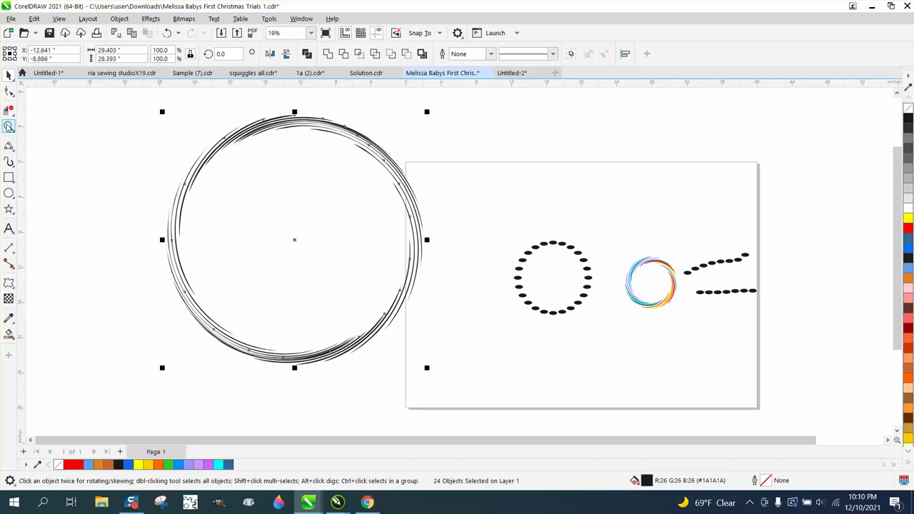
left_click(8, 126)
left_click_drag(236, 127, 365, 177)
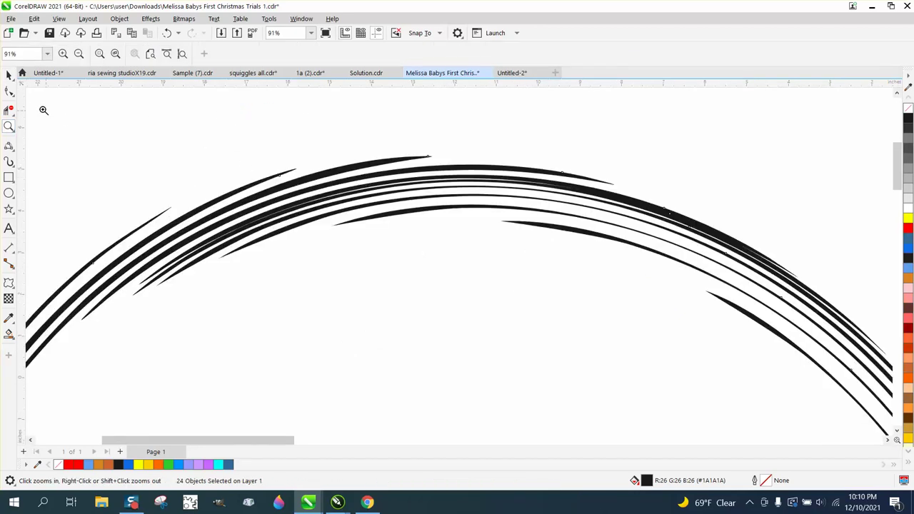
left_click(8, 74)
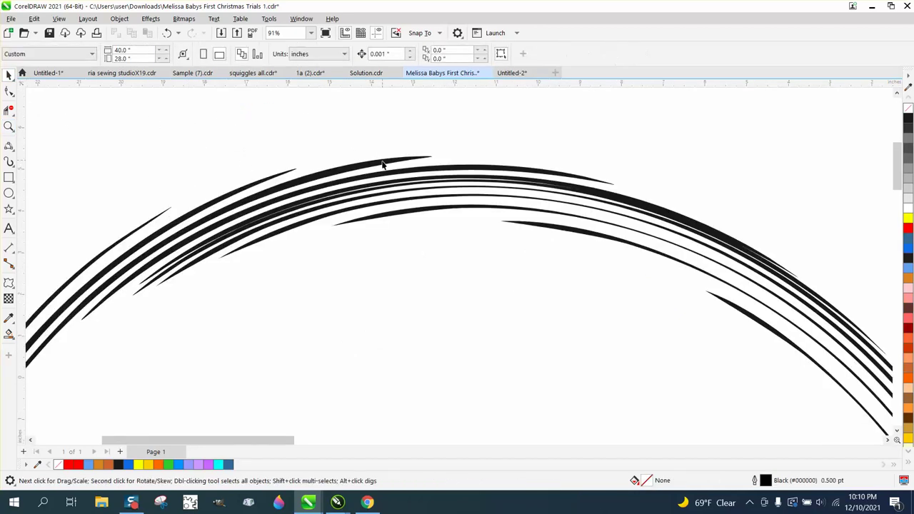
Step: Colour three black arcs at the ring's top blue, red and light blue
left_click(401, 157)
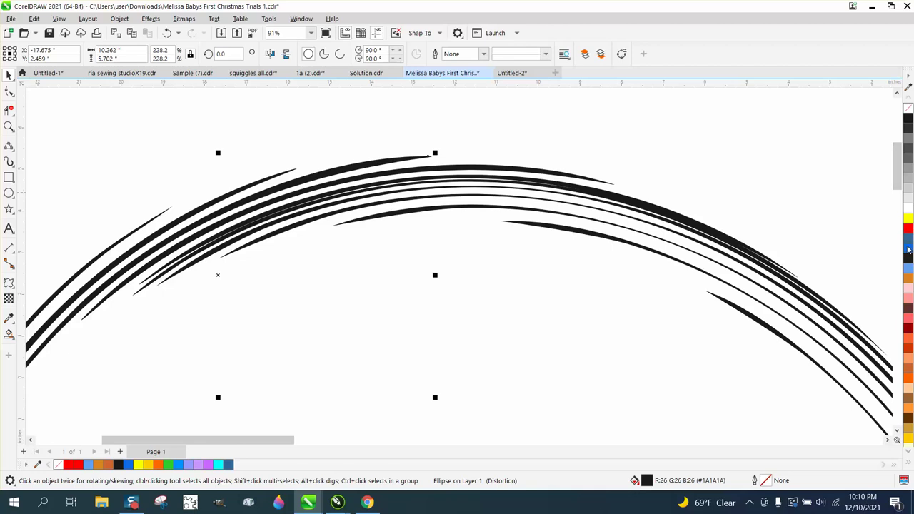
left_click(908, 248)
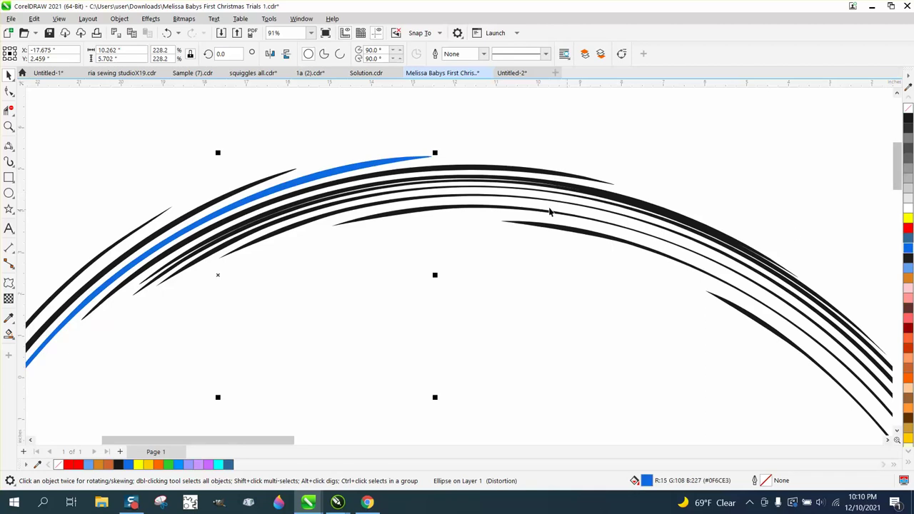
left_click(543, 155)
left_click(534, 174)
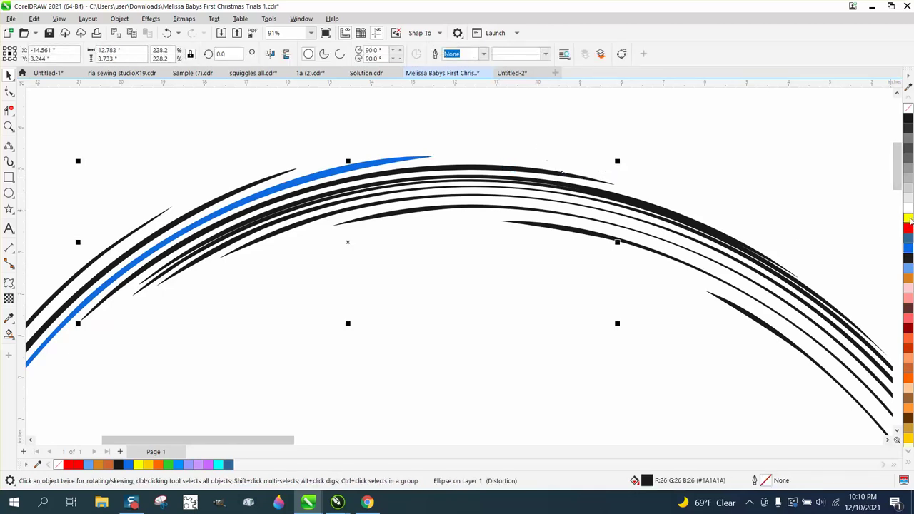
left_click(908, 227)
left_click(461, 180)
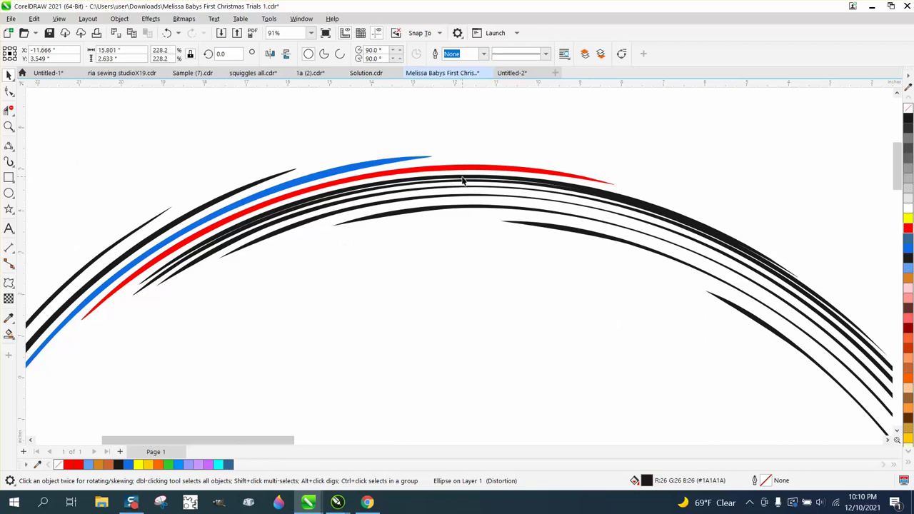
left_click(908, 266)
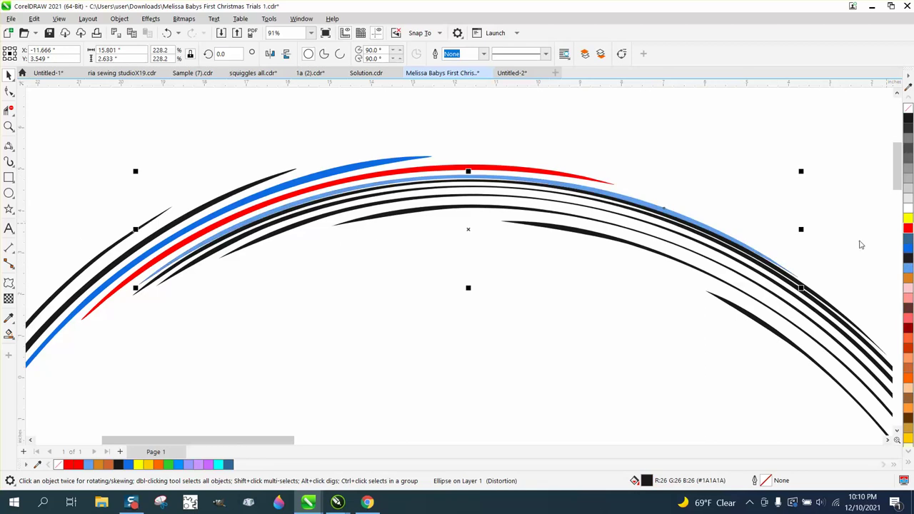
left_click(576, 152)
Step: Colour four more black arcs red, orange, yellow and light blue
left_click(510, 211)
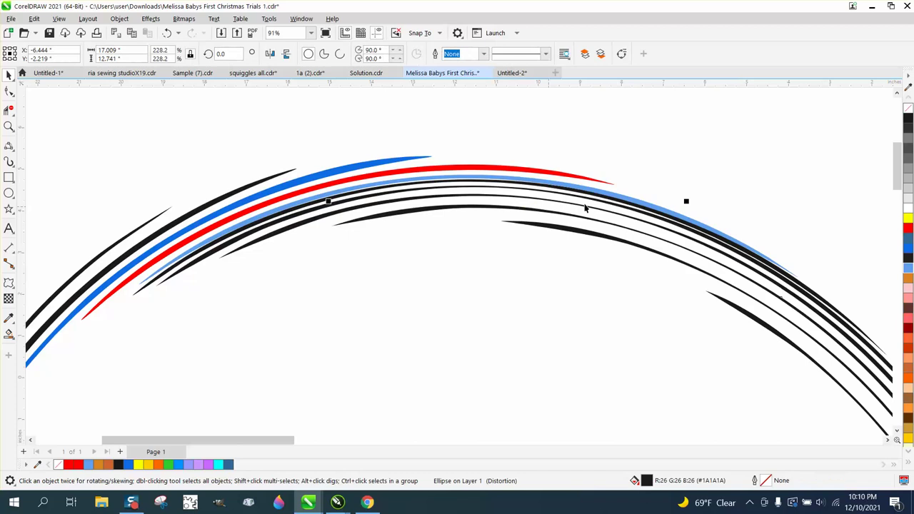
left_click(908, 228)
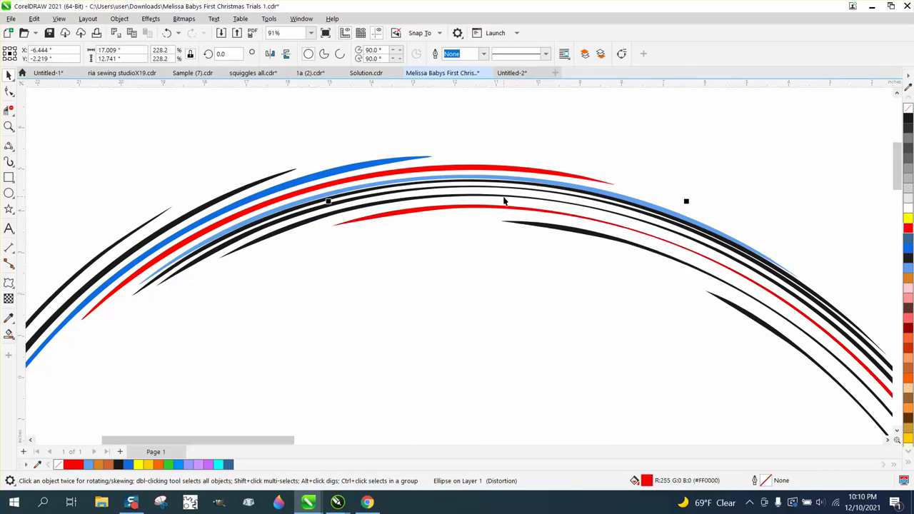
left_click(504, 196)
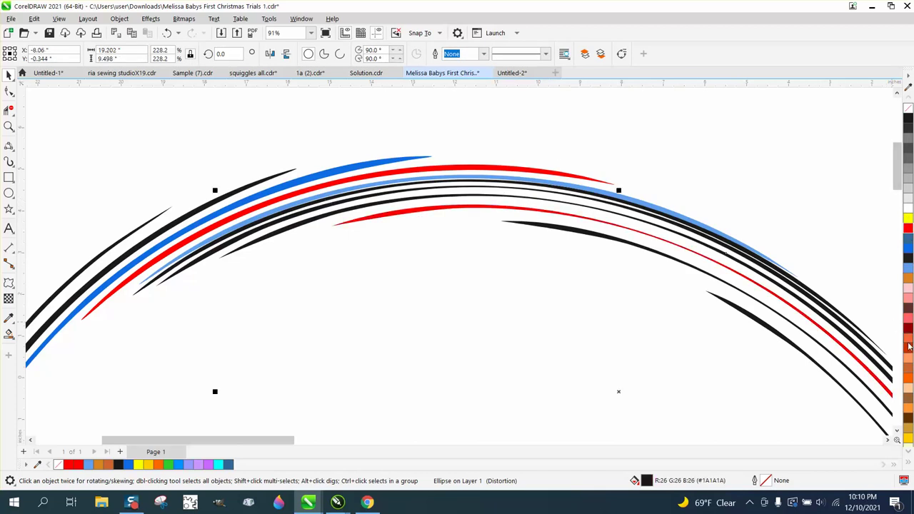
left_click(908, 376)
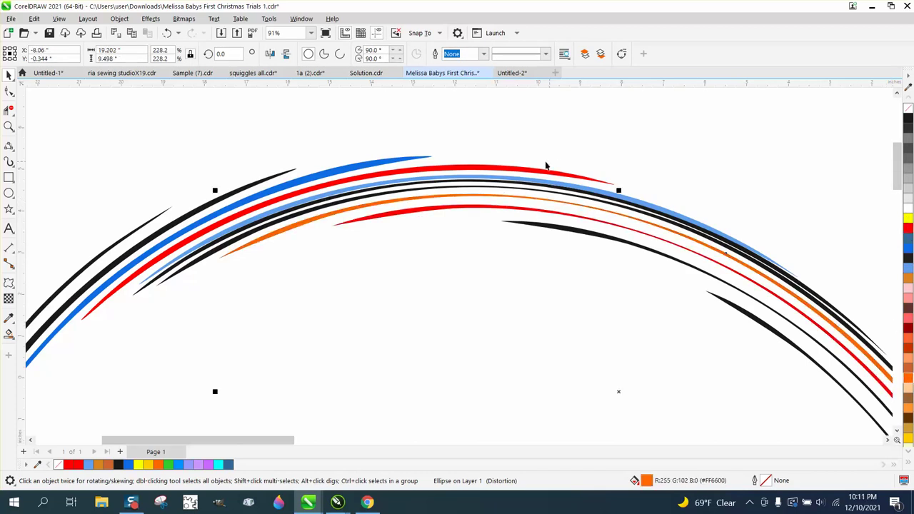
left_click(530, 193)
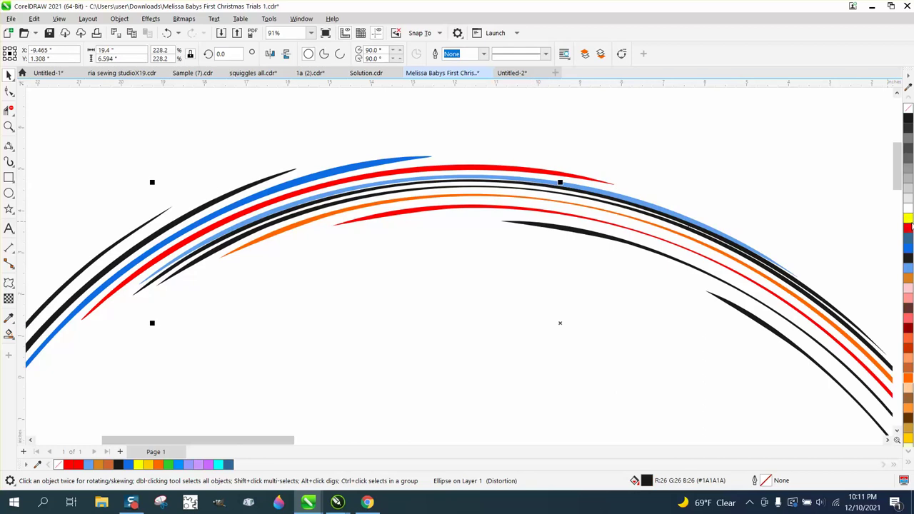
left_click(908, 217)
left_click(547, 186)
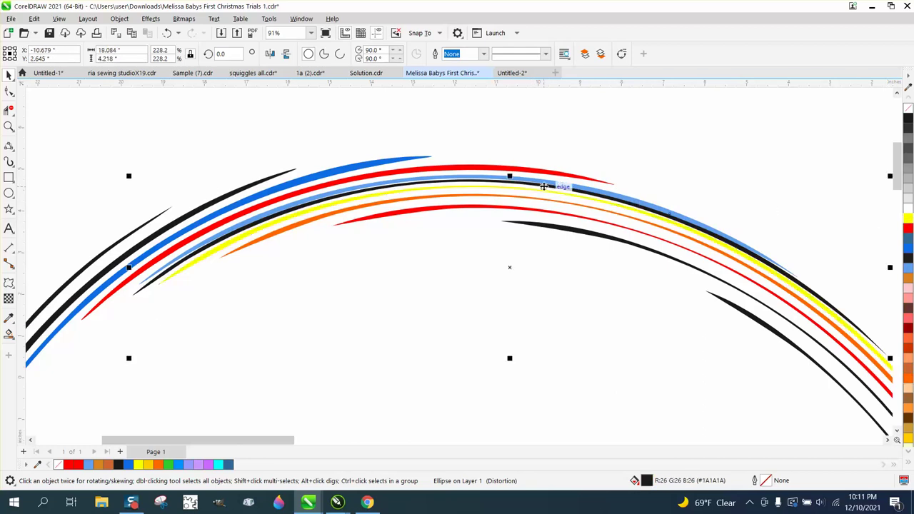
left_click(907, 266)
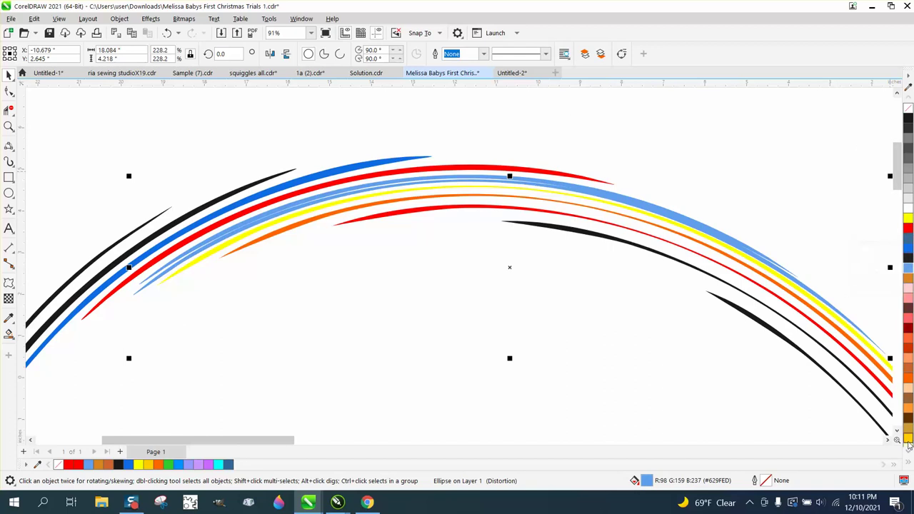
Step: Delete the sample shapes sitting beside the circle
right_click(909, 441)
scroll(541, 177, "down", 5)
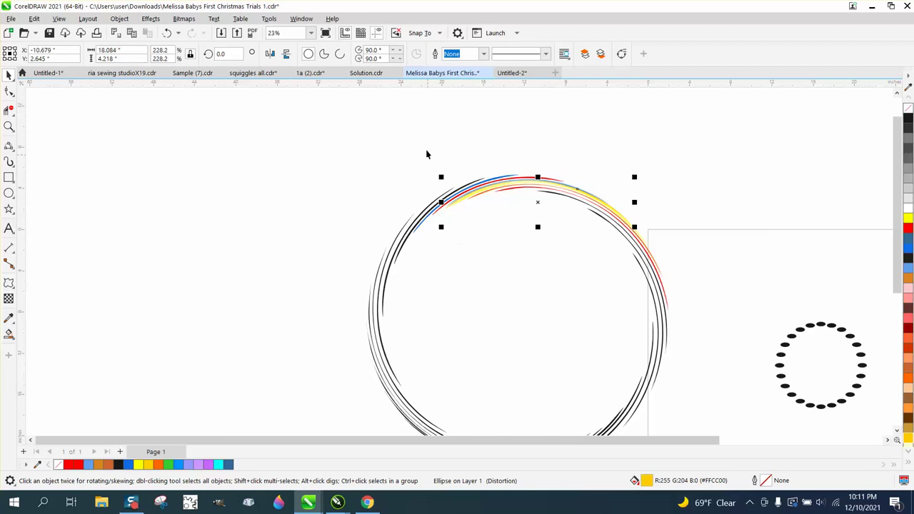
left_click_drag(426, 155, 536, 249)
left_click_drag(666, 298, 666, 298)
scroll(416, 172, "down", 1)
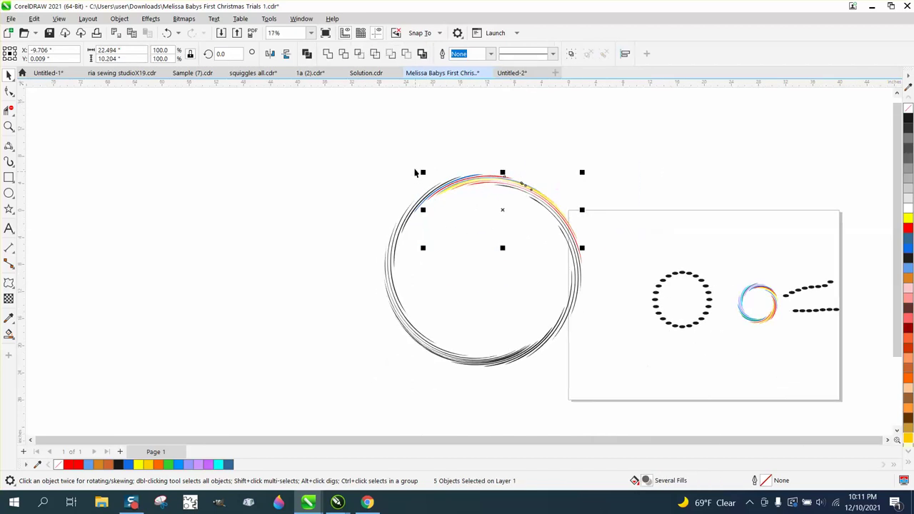
left_click_drag(628, 230, 867, 366)
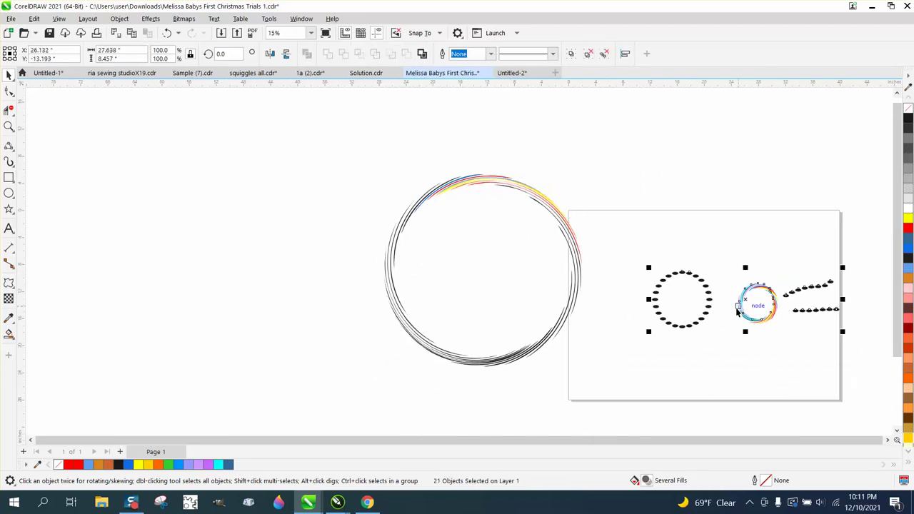
key("Delete")
Step: Group the circle's 24 arcs, centre it on the page, and move both guidelines to the page centre
left_click_drag(678, 425, 706, 416)
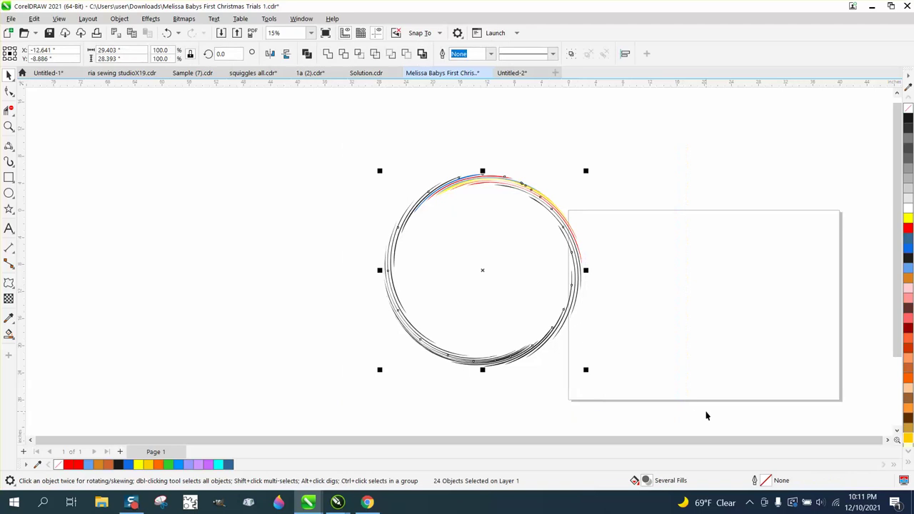
key("ctrl+g")
key("p")
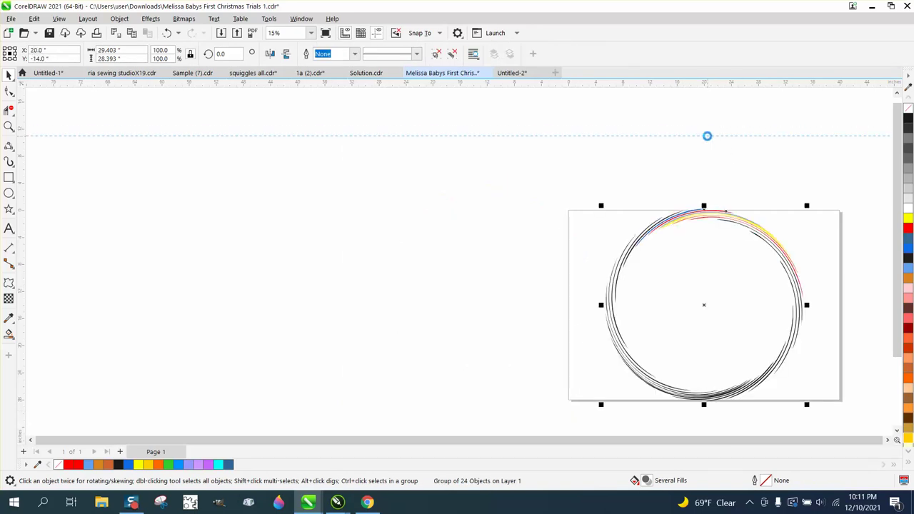
left_click(706, 135)
key("p")
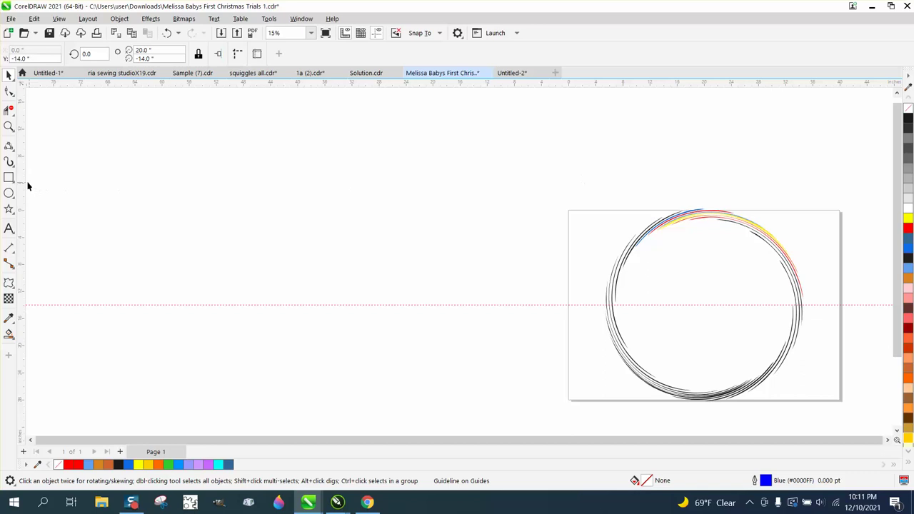
left_click_drag(83, 207, 364, 212)
key("p")
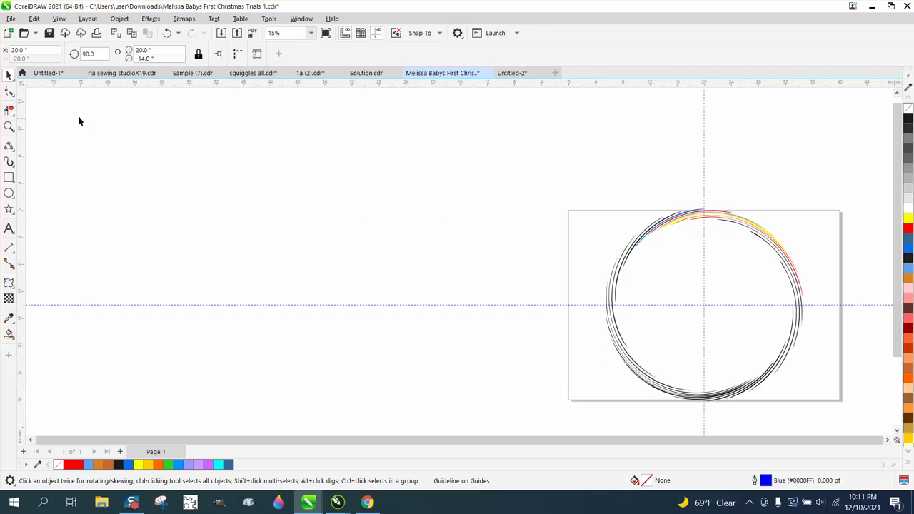
Step: Zoom in to fit the page with the standard Pick tool active
left_click(14, 78)
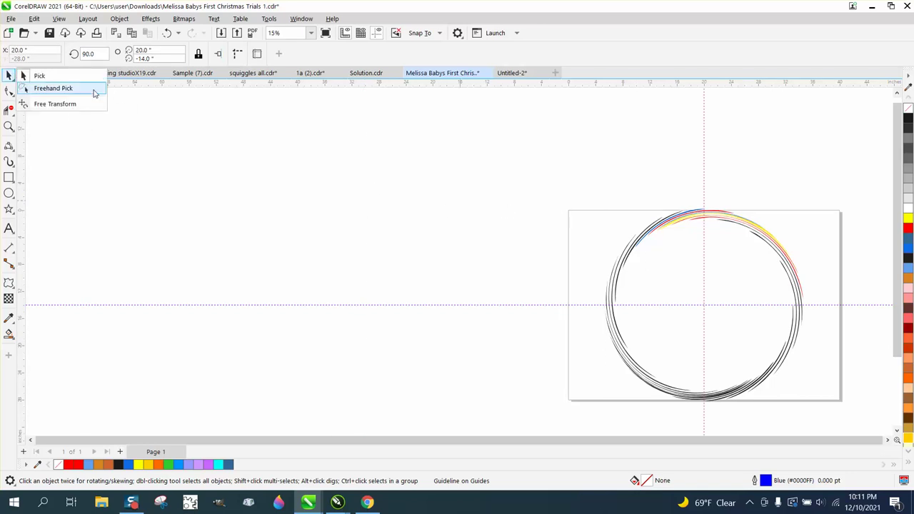
left_click(37, 75)
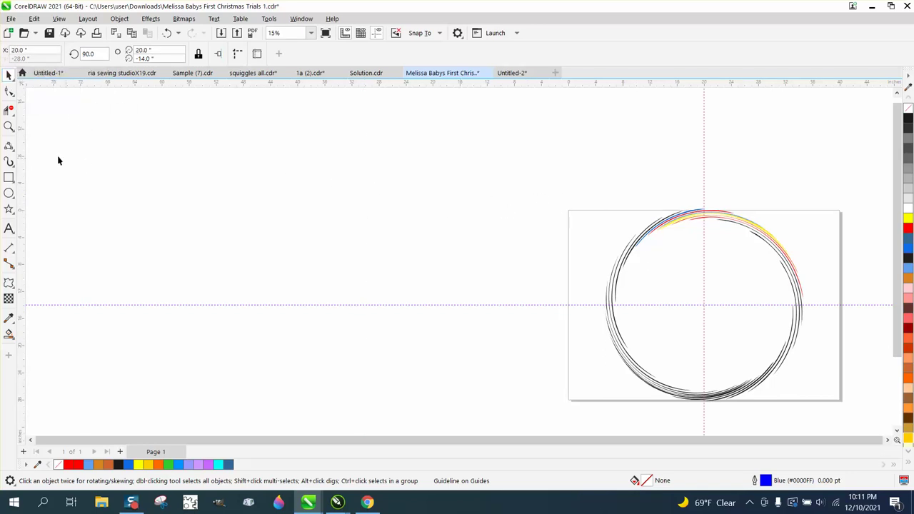
left_click(9, 126)
left_click_drag(575, 201, 771, 402)
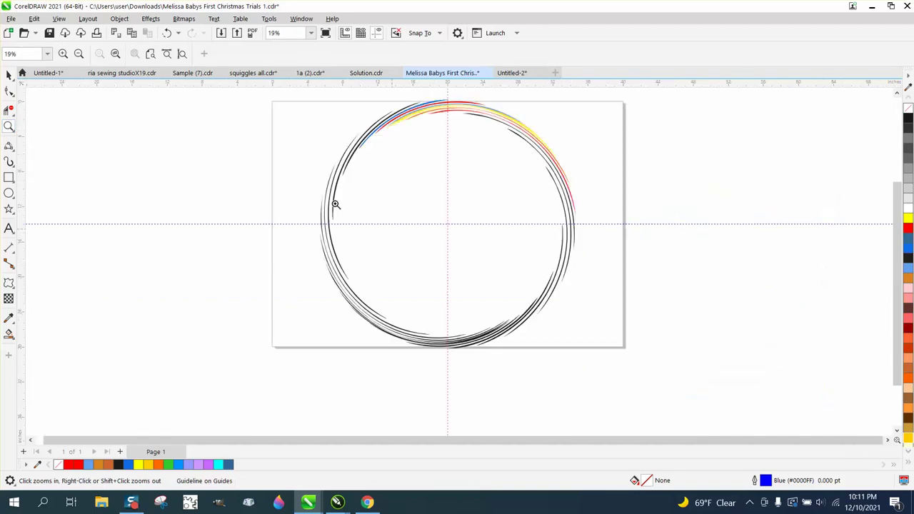
left_click(8, 74)
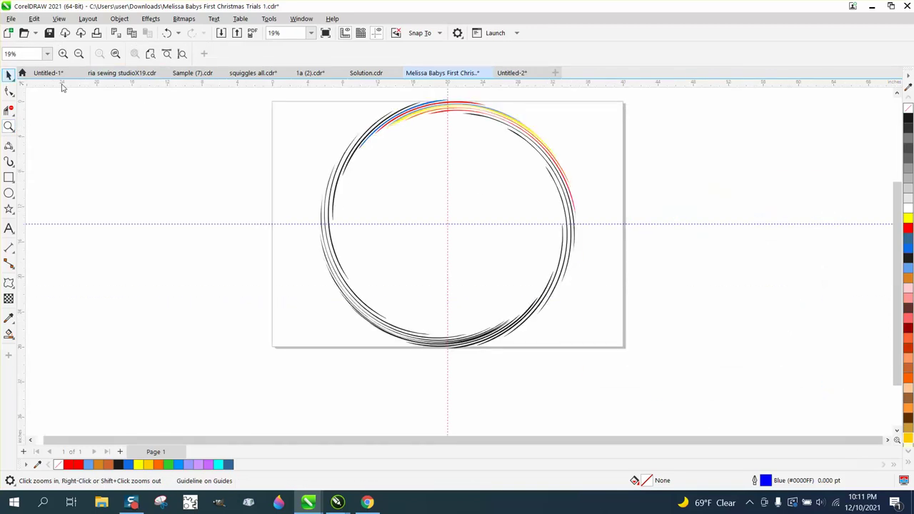
Step: Ungroup the circle's arcs and deselect them
left_click(397, 127)
left_click(120, 18)
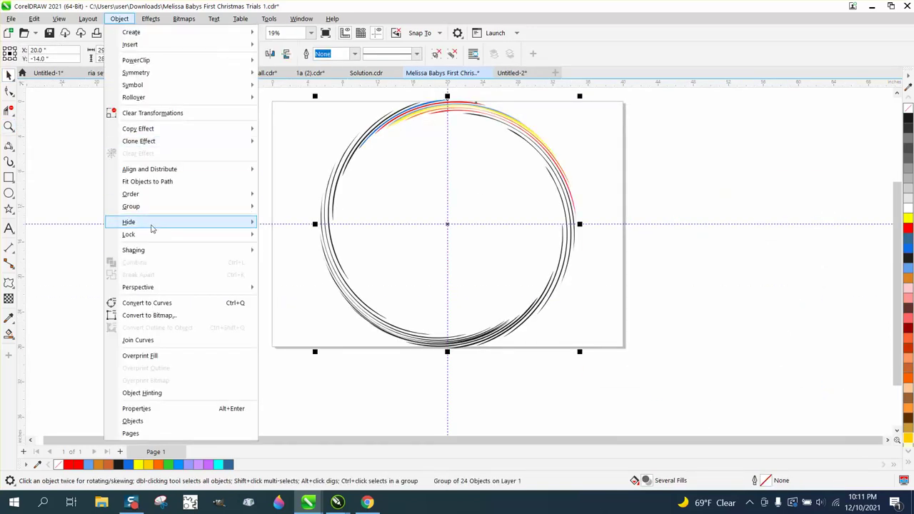
mouse_move(139, 206)
left_click(285, 220)
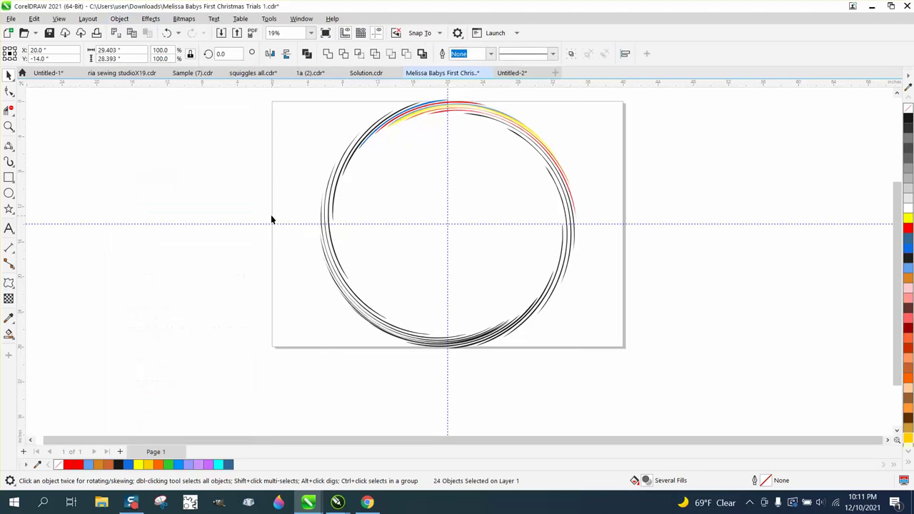
left_click(270, 214)
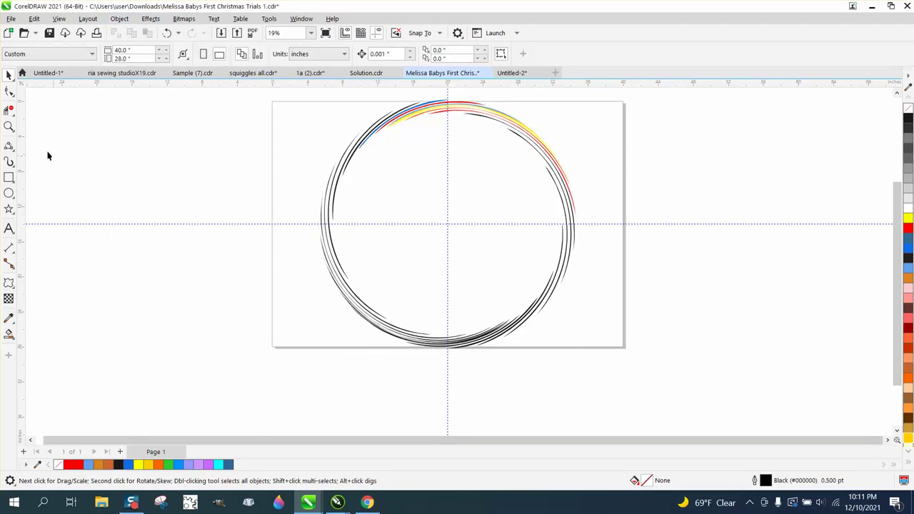
Step: Erase the circle's lower-left and right segments with Virtual Segment Delete
left_click(8, 110)
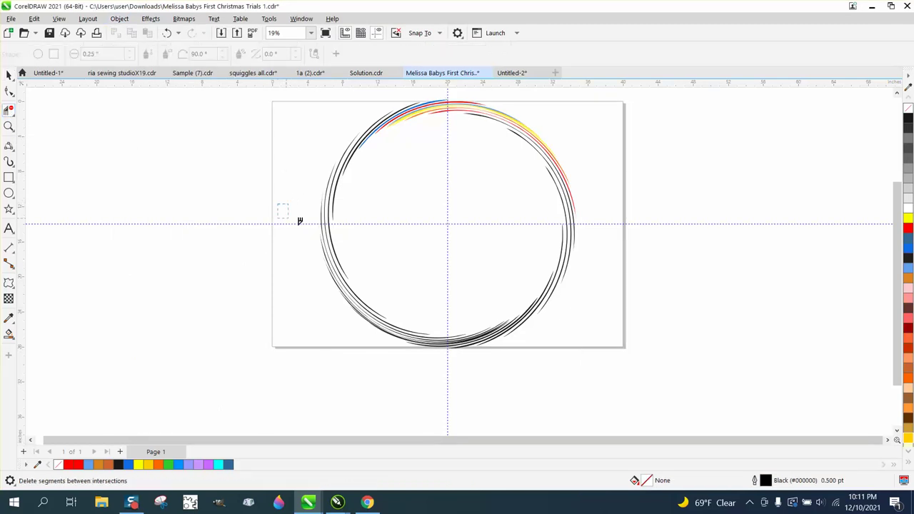
left_click_drag(300, 220, 543, 324)
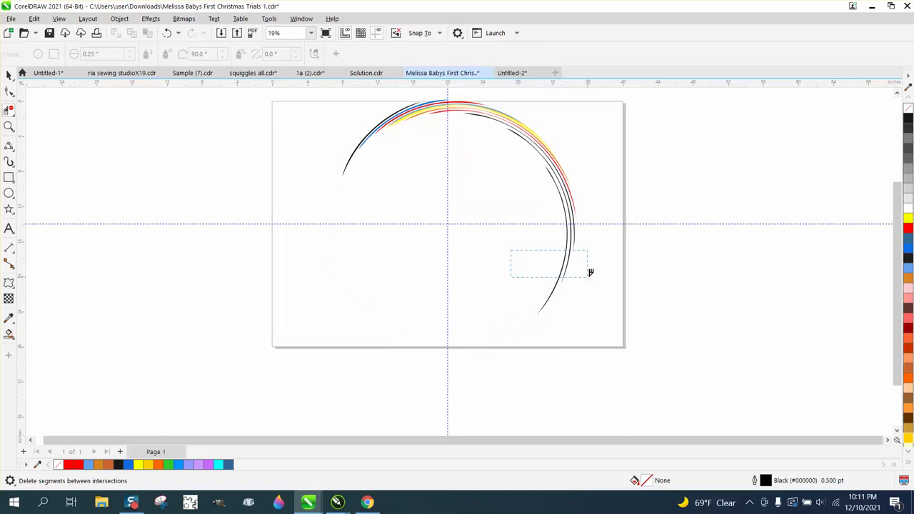
left_click_drag(590, 272, 590, 272)
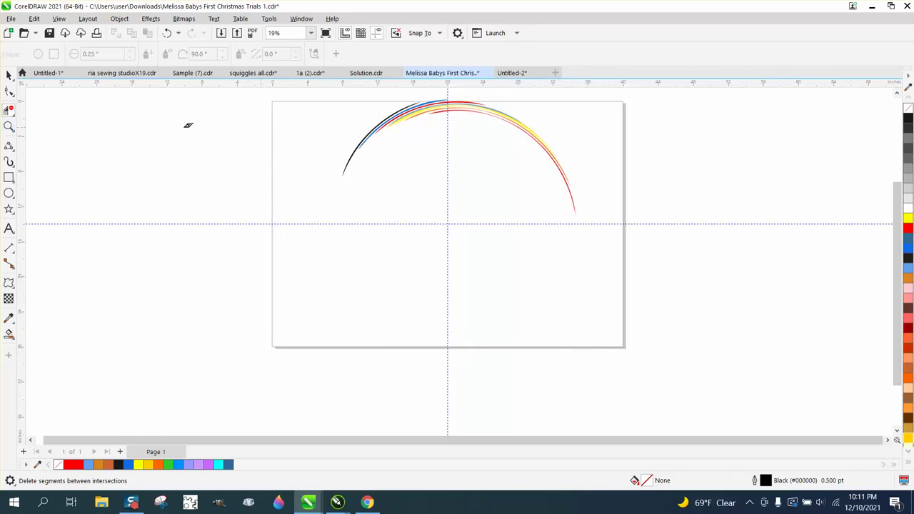
left_click(13, 130)
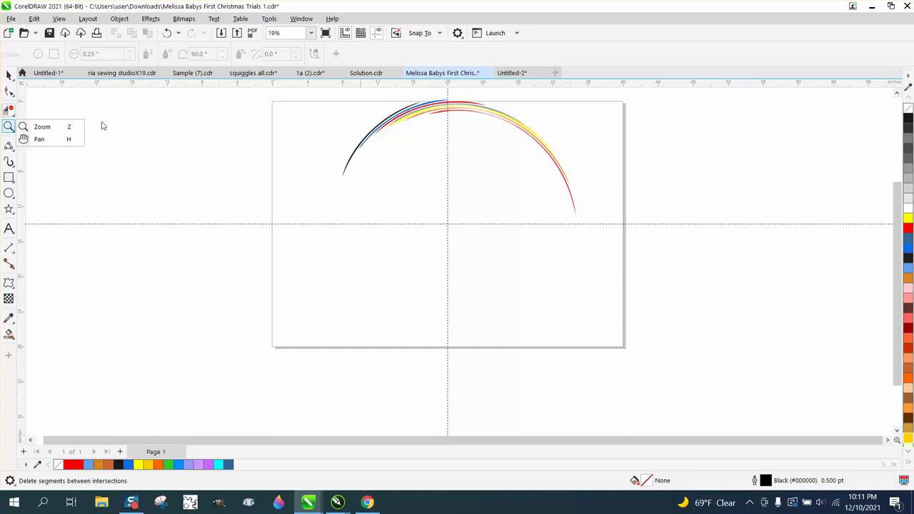
Step: Colour the black arc at the upper-left end red
left_click(43, 126)
left_click_drag(337, 131, 437, 185)
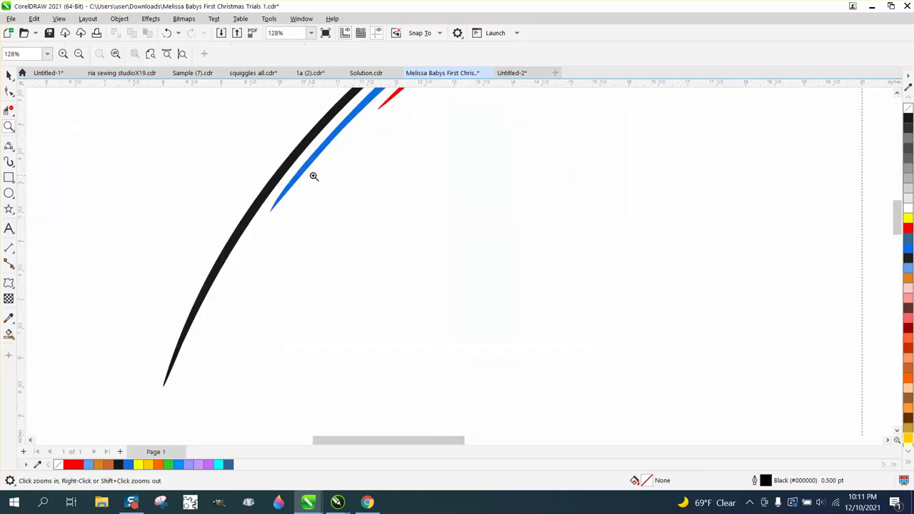
left_click(8, 75)
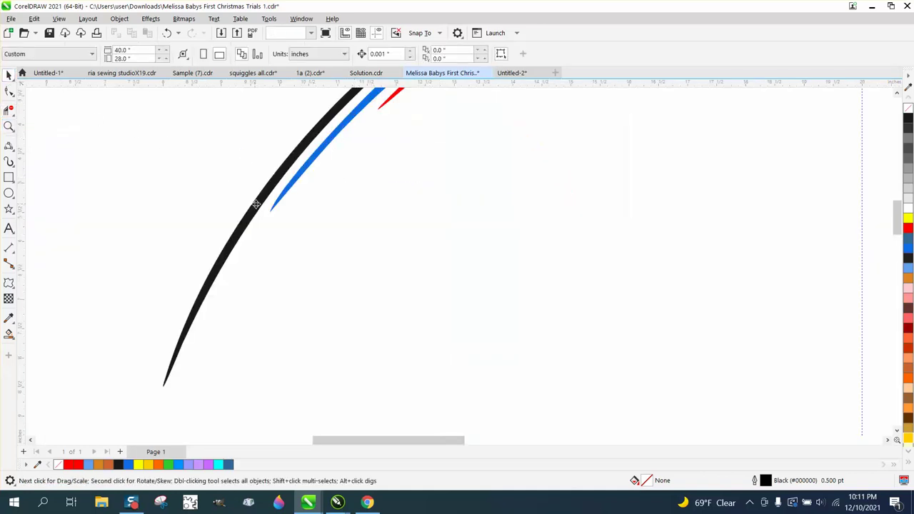
left_click(256, 204)
left_click(908, 229)
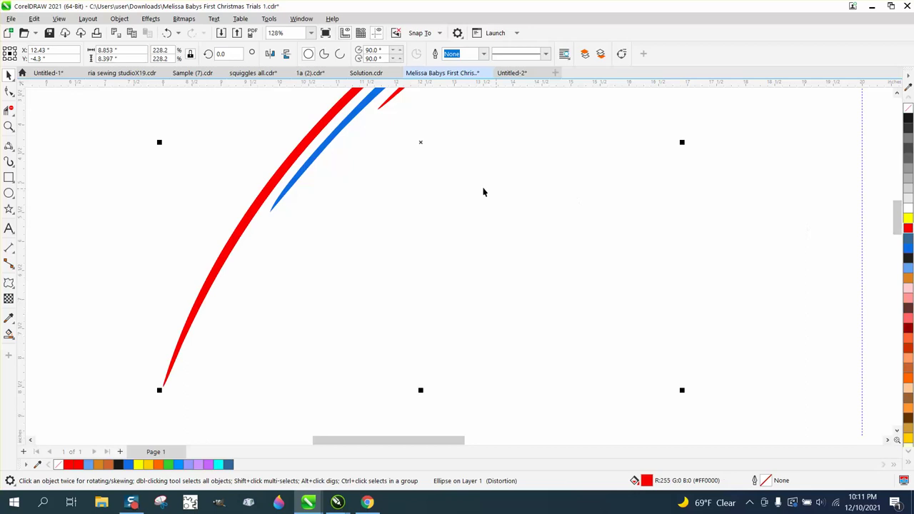
Step: Group all 11 remaining arc strokes together
scroll(446, 184, "down", 5)
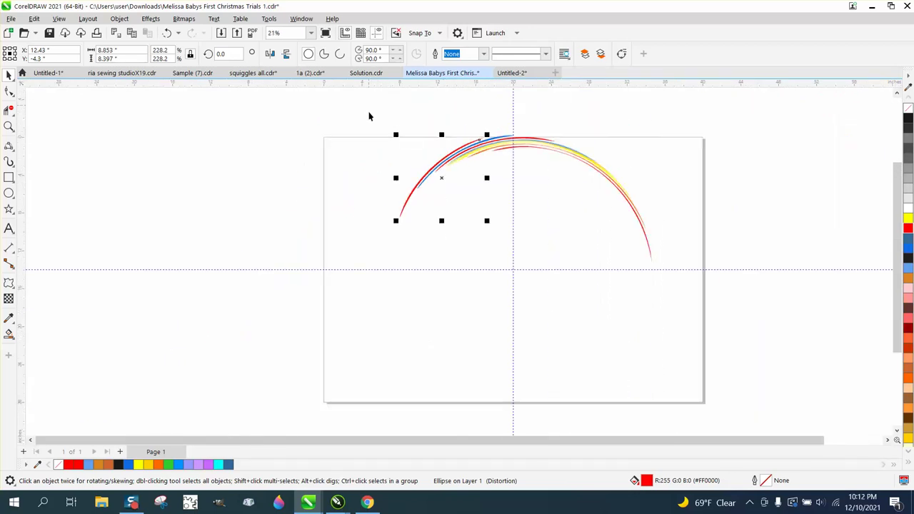
left_click_drag(369, 116, 719, 357)
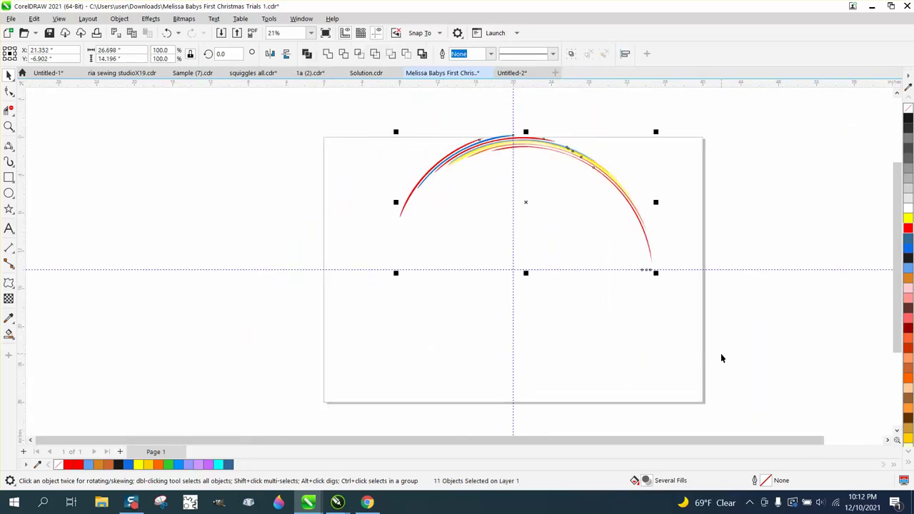
key("ctrl+g")
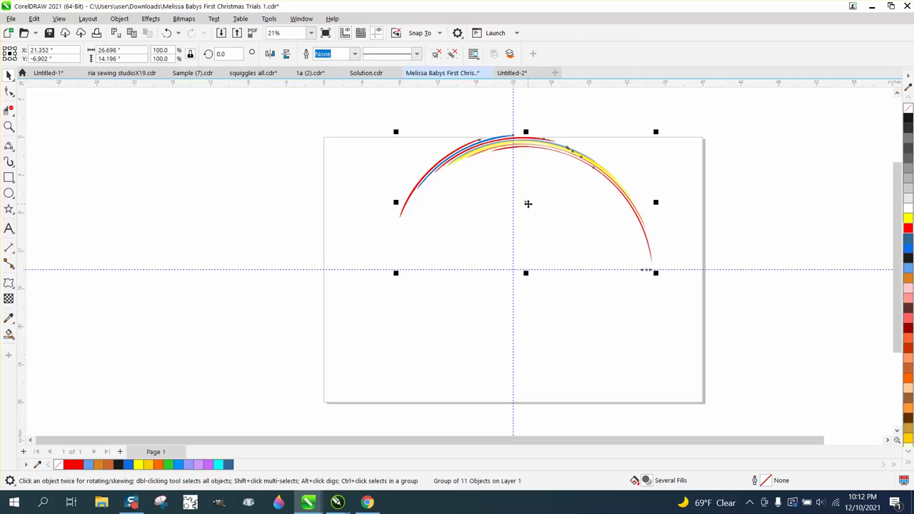
Step: Rotate a copy of the arc group around the guideline intersection at the page centre
left_click(528, 204)
left_click_drag(526, 202, 513, 266)
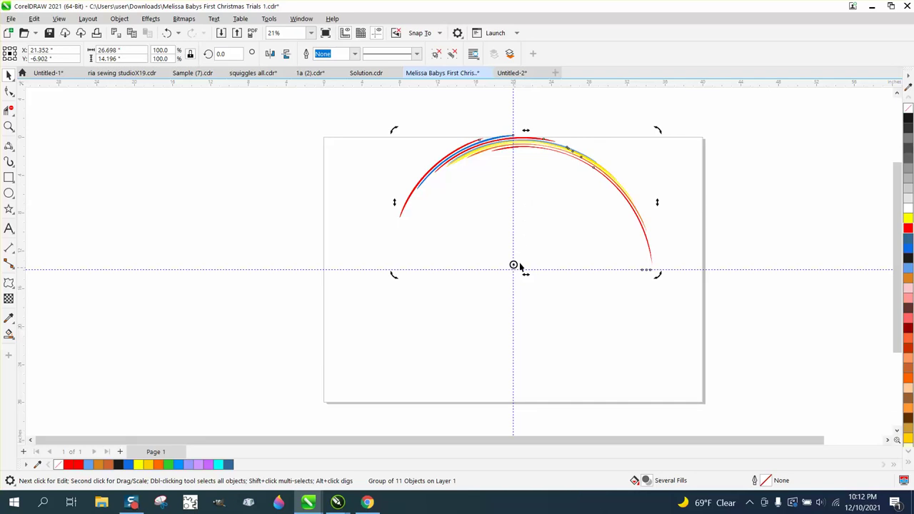
left_click(561, 151)
left_click(561, 151)
left_click_drag(658, 128, 529, 291)
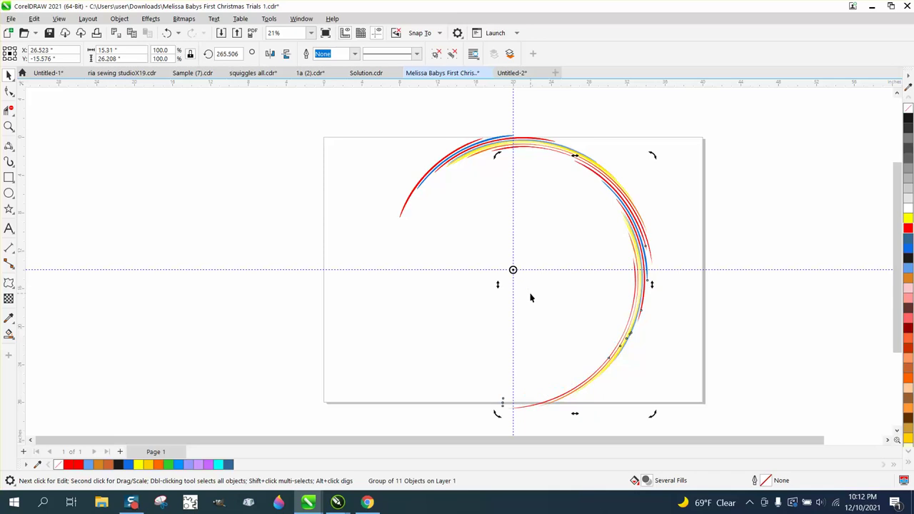
Step: Repeat the rotated duplicate twice to close the ring, then zoom to check it
key("ctrl+z")
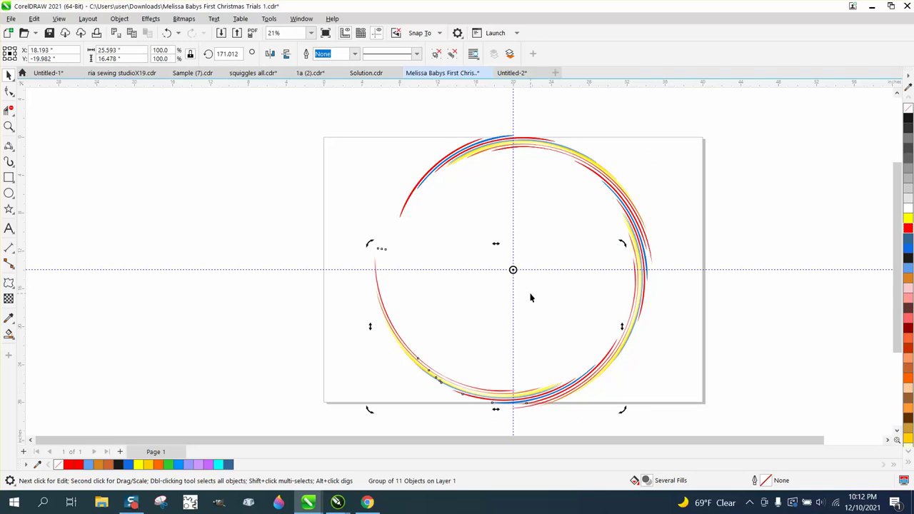
key("ctrl+z")
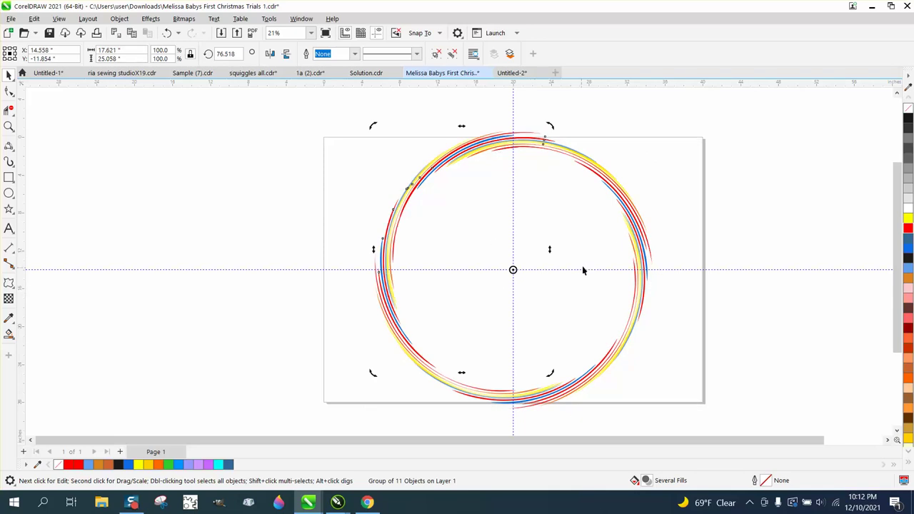
scroll(455, 206, "down", 1)
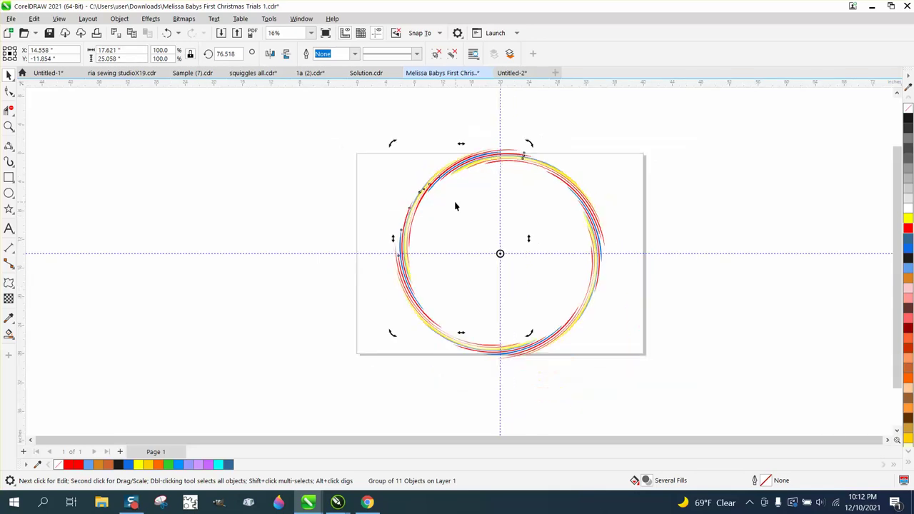
left_click(8, 126)
left_click(35, 127)
scroll(564, 191, "up", 5)
scroll(381, 191, "down", 5)
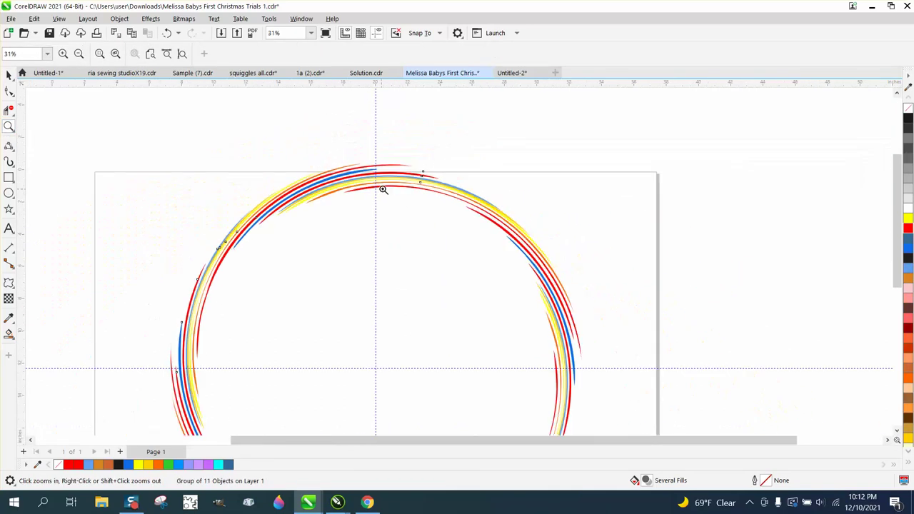
scroll(393, 184, "down", 1)
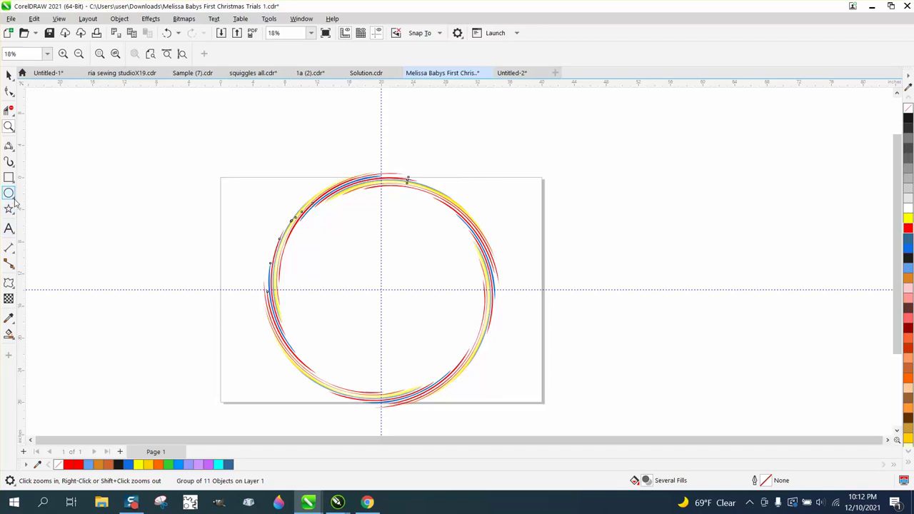
Step: Draw a 3-point arched curve off the page to the right of the ring
left_click(12, 148)
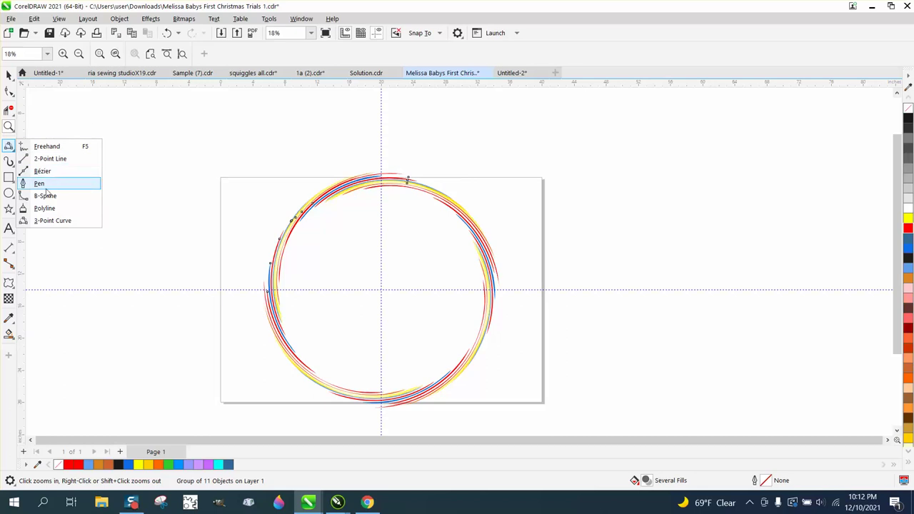
left_click(81, 219)
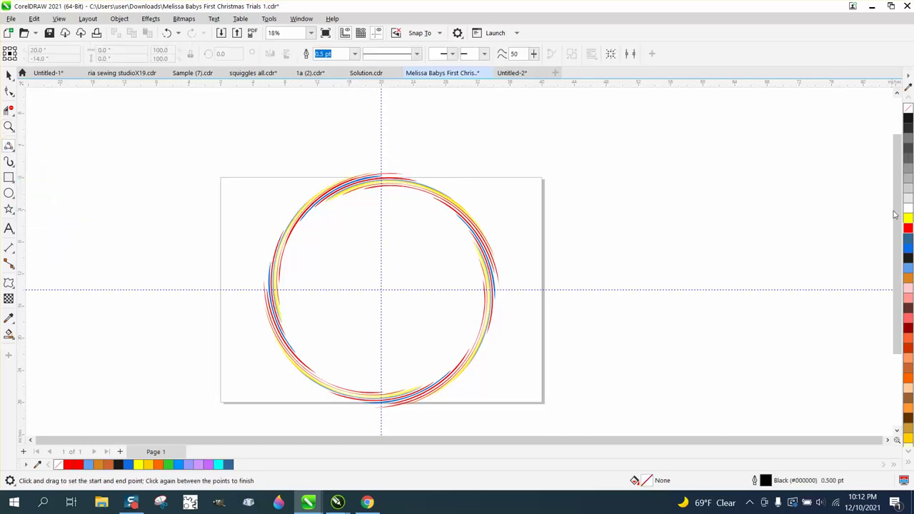
left_click_drag(837, 207, 619, 243)
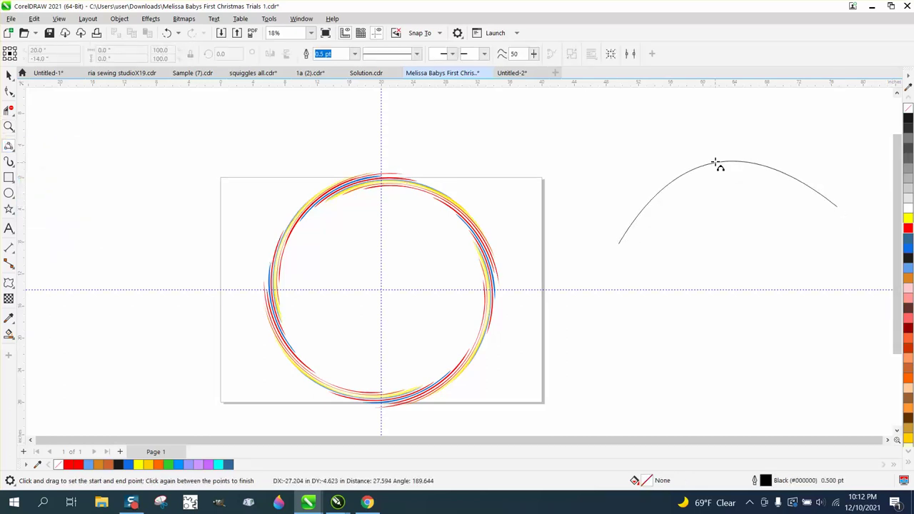
left_click(714, 162)
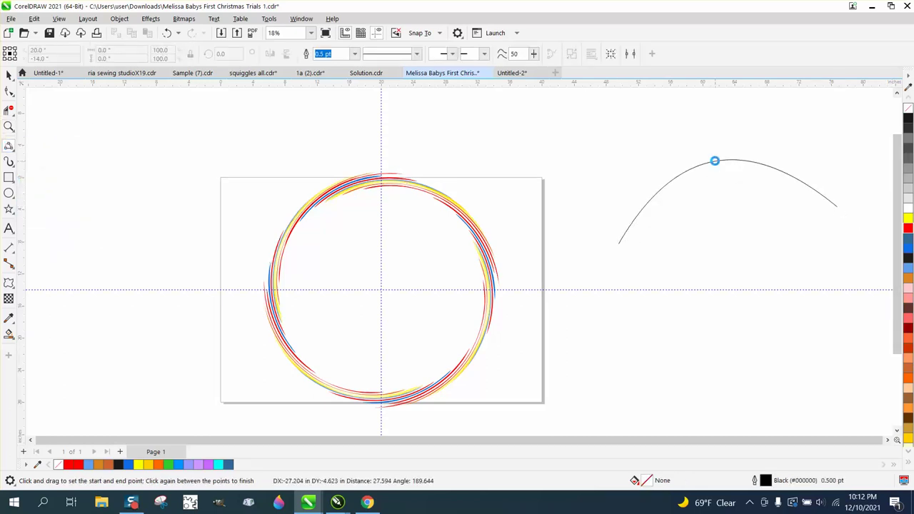
left_click(10, 163)
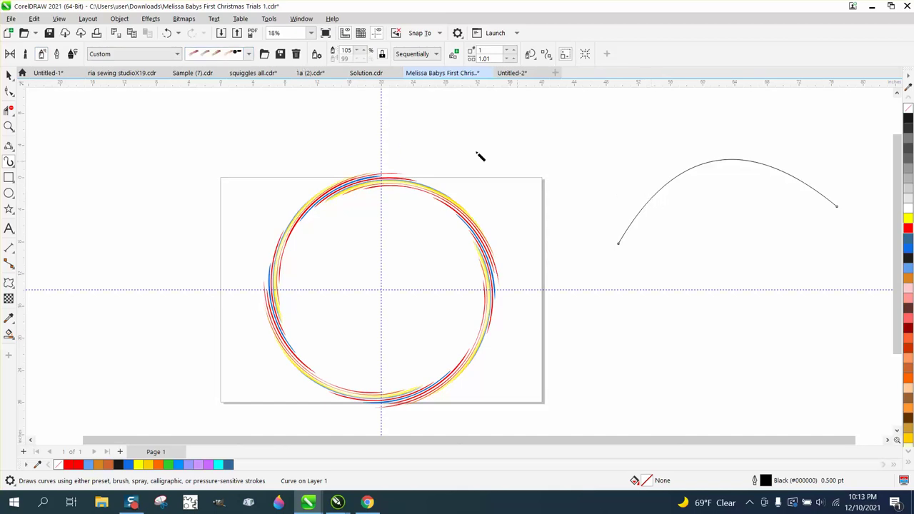
Step: Apply the black oval sprayer stroke to the arc and zoom in on it
left_click(365, 50)
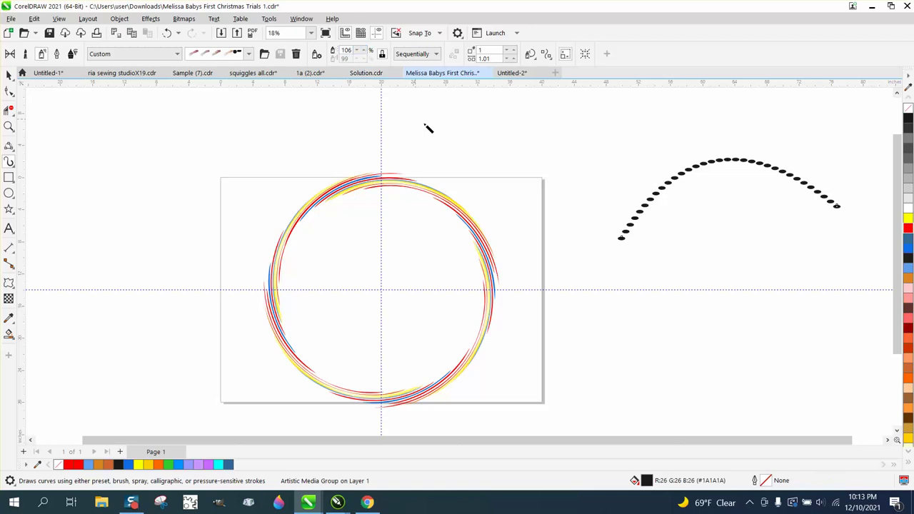
left_click(8, 127)
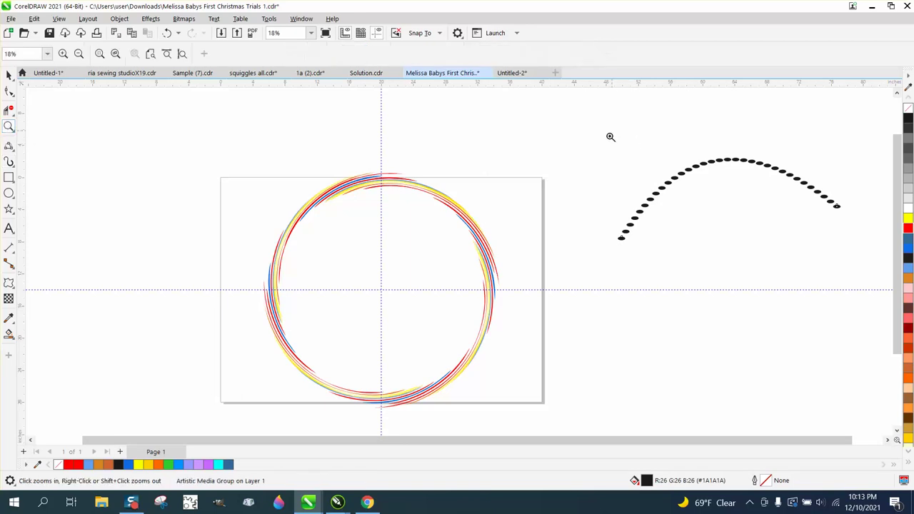
left_click_drag(609, 142, 849, 292)
scroll(474, 183, "down", 2)
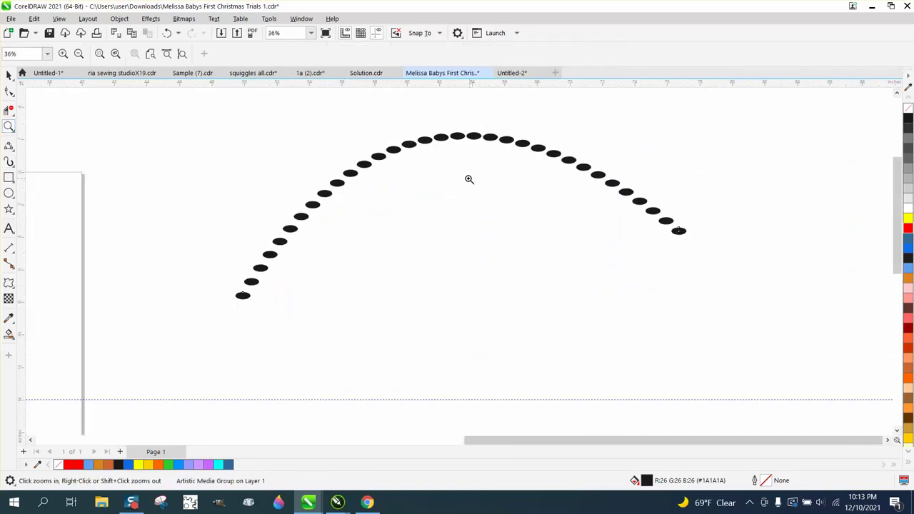
left_click(8, 74)
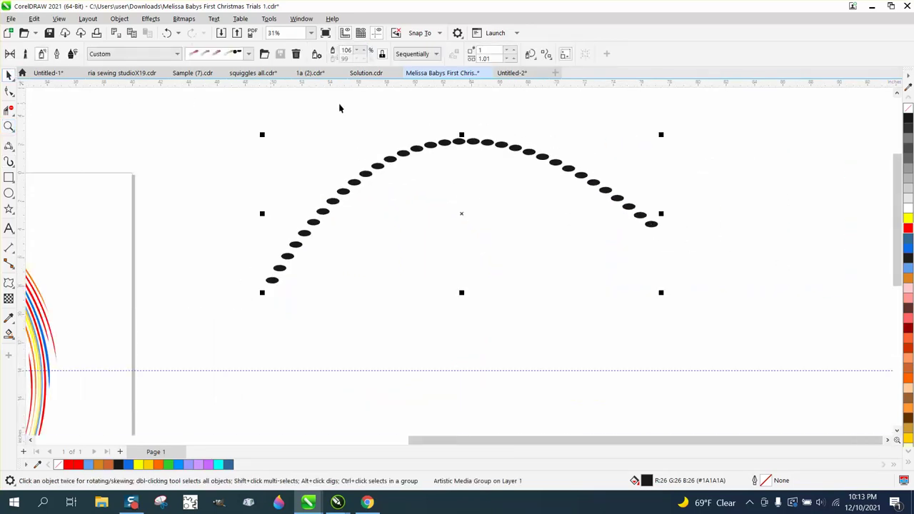
Step: Set the spray spacing to 1.14 and images per dab to 2
left_click(506, 62)
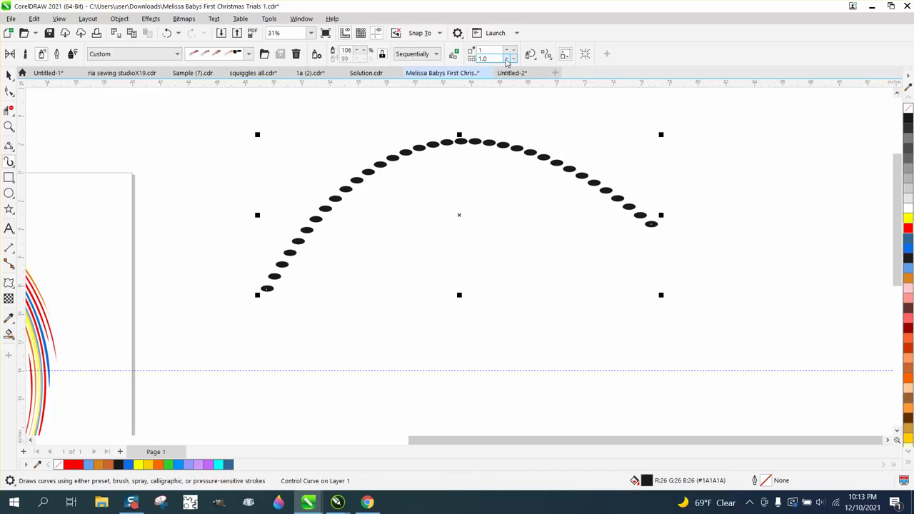
left_click(506, 62)
left_click(513, 60)
left_click(513, 60)
left_click(513, 60)
left_click(513, 60)
left_click(513, 60)
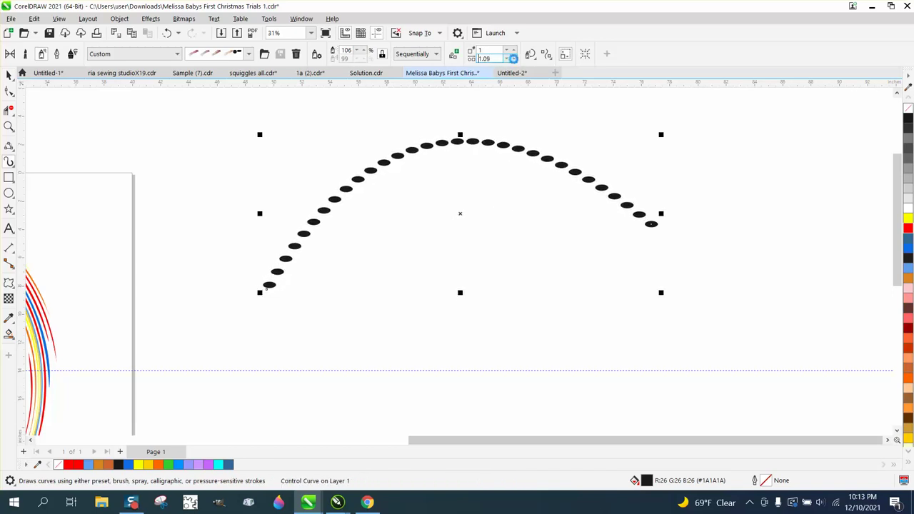
left_click(513, 60)
left_click(513, 60)
left_click(513, 60)
left_click(512, 50)
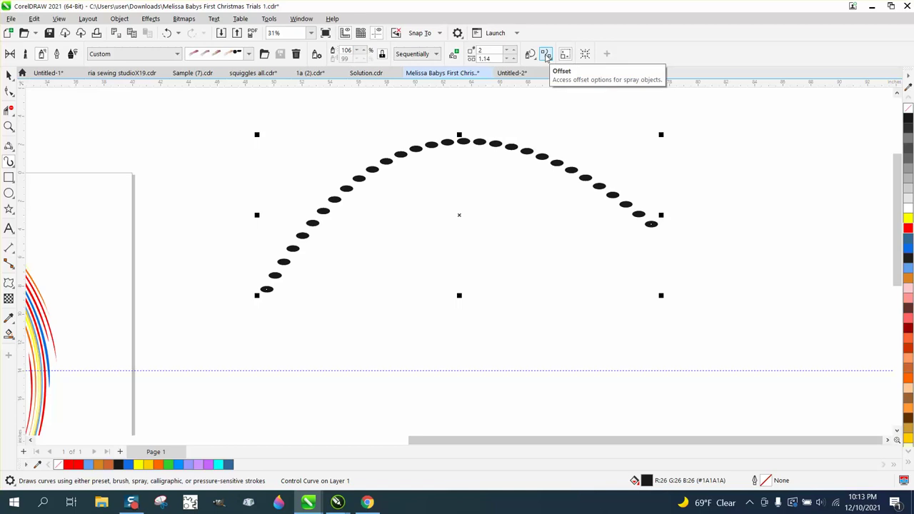
Step: Turn on an alternating 0.25-inch spray offset for the oval dots
left_click(546, 55)
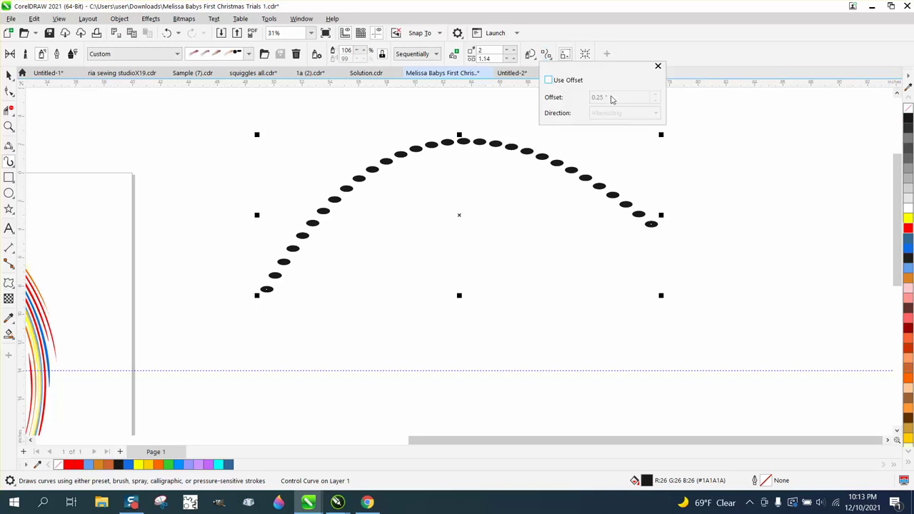
left_click(549, 81)
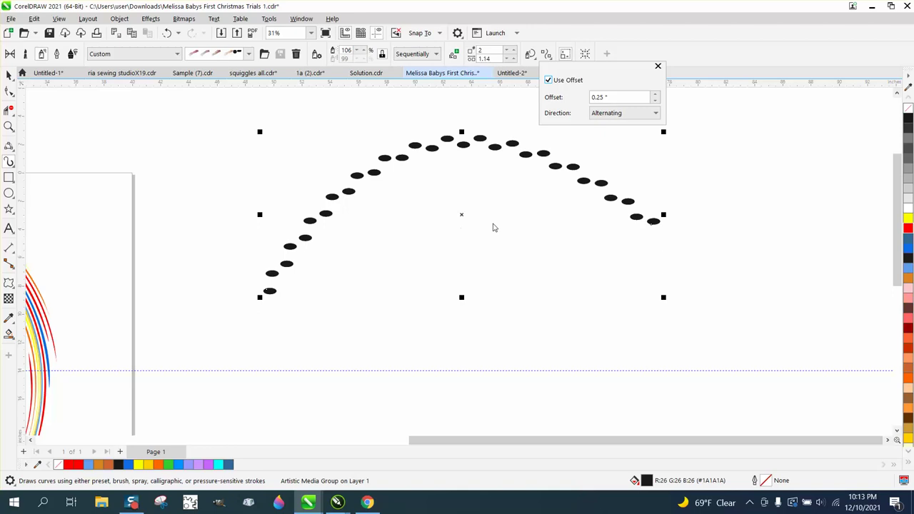
left_click(493, 227)
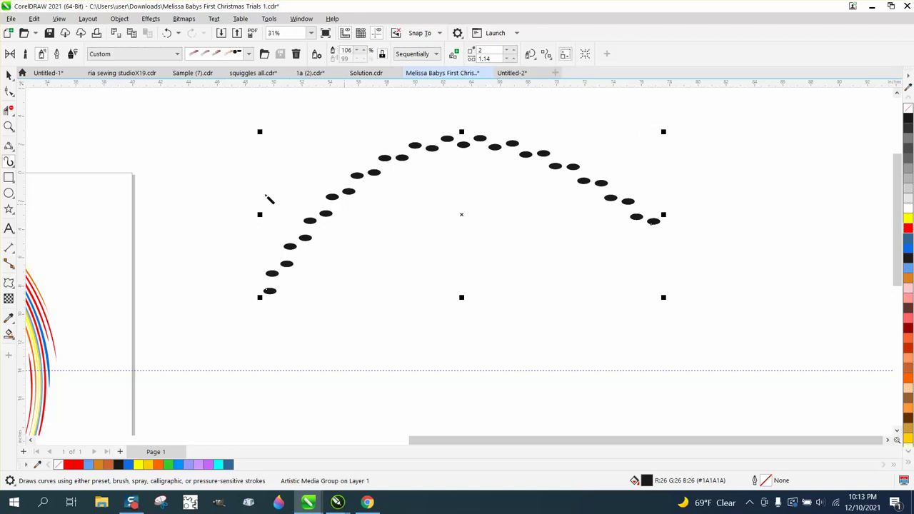
Step: Zoom out, then zoom in on the top of the ring
left_click(9, 74)
scroll(363, 178, "down", 4)
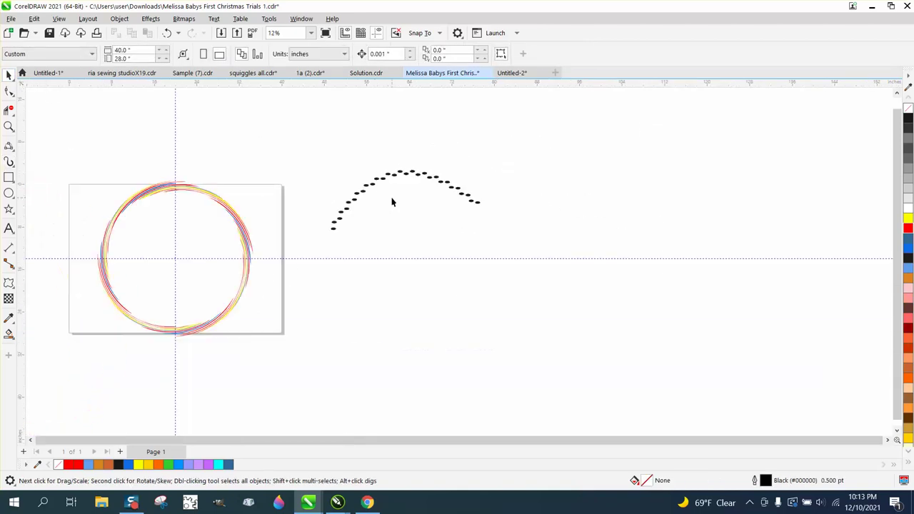
left_click(9, 126)
left_click_drag(114, 180, 284, 250)
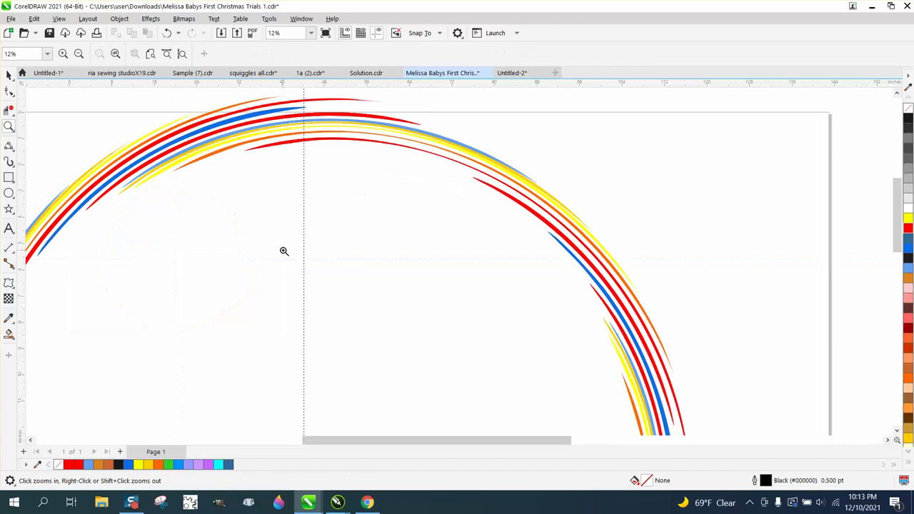
scroll(411, 278, "down", 2)
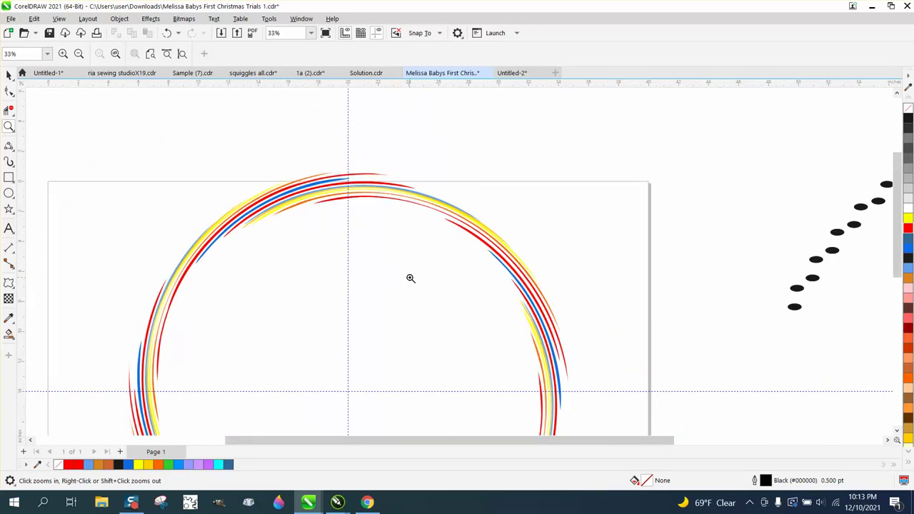